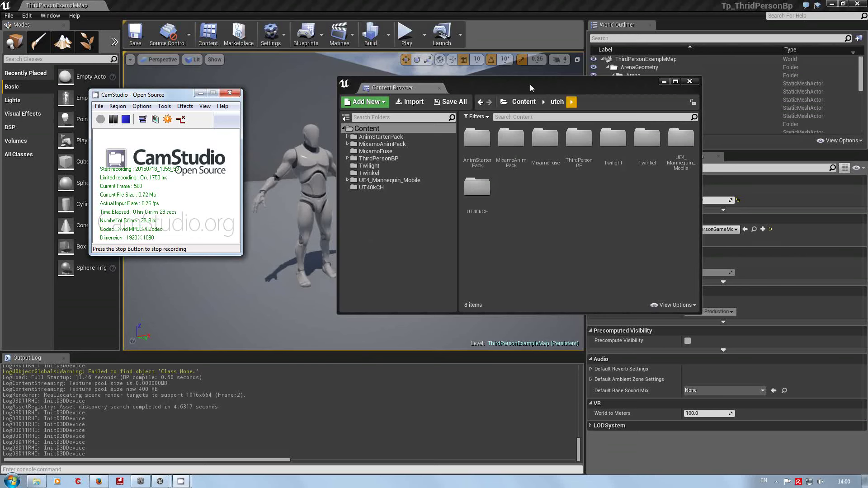
Move the Content Browser window aside, switch to Firefox and select the CH_UT_Test character among the Mixamo characters
drag(527, 86, 629, 86)
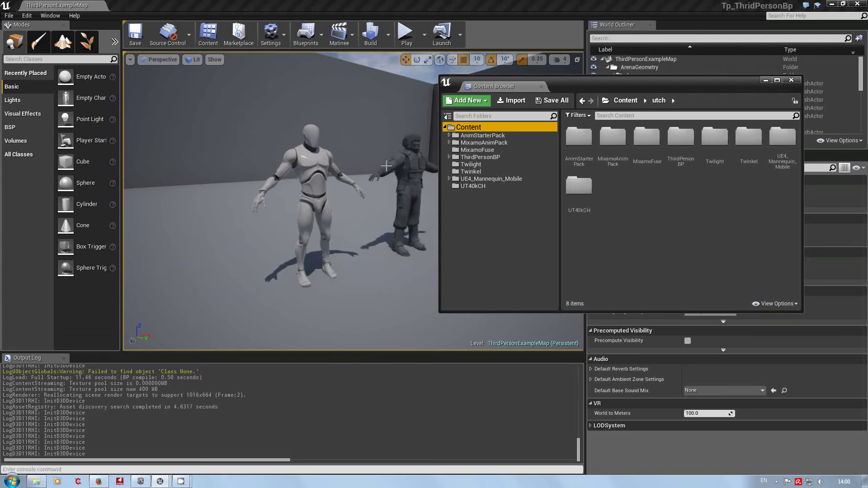
click(98, 482)
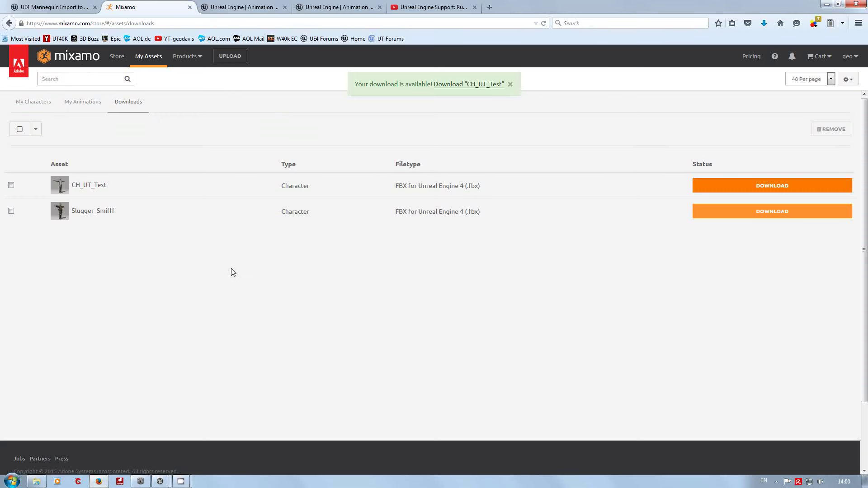
click(42, 107)
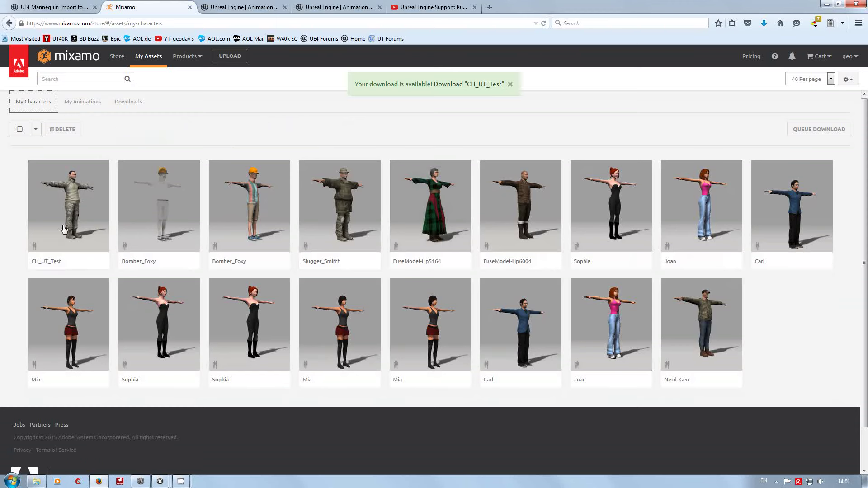
click(74, 212)
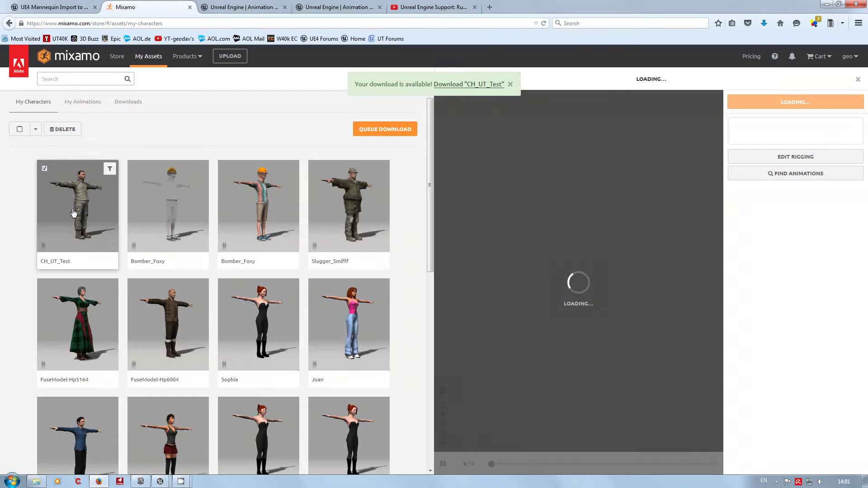
Review the T-Pose and Original Pose (.fbx) options in CH_UT_Test's download settings and close them without queuing a download
click(378, 131)
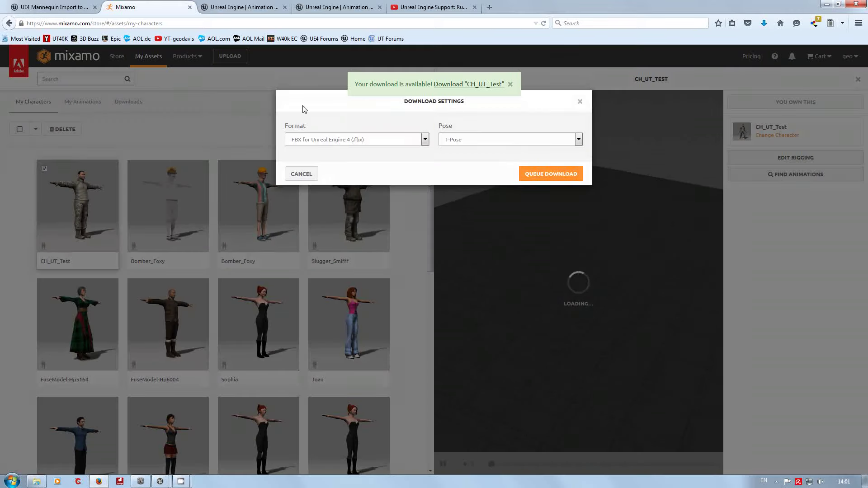
click(578, 140)
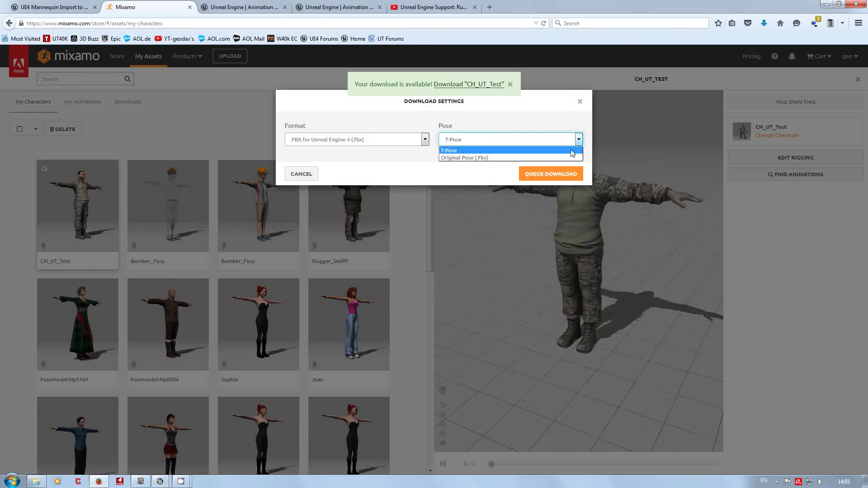
click(470, 158)
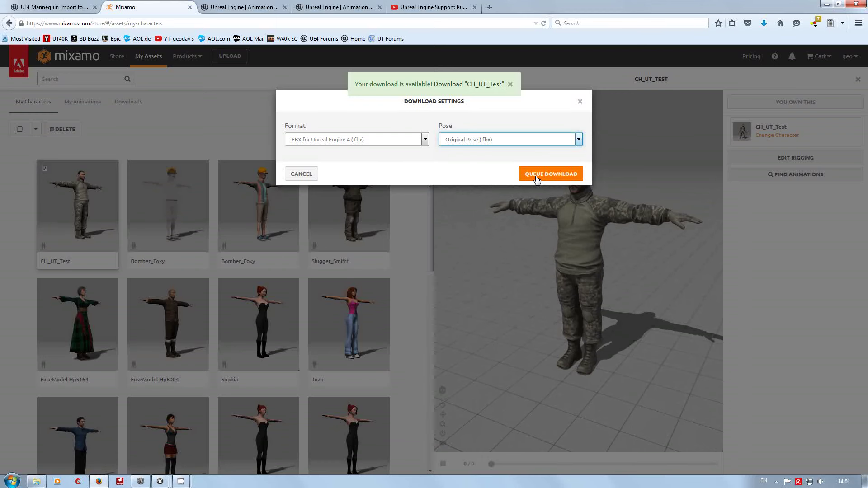
click(579, 141)
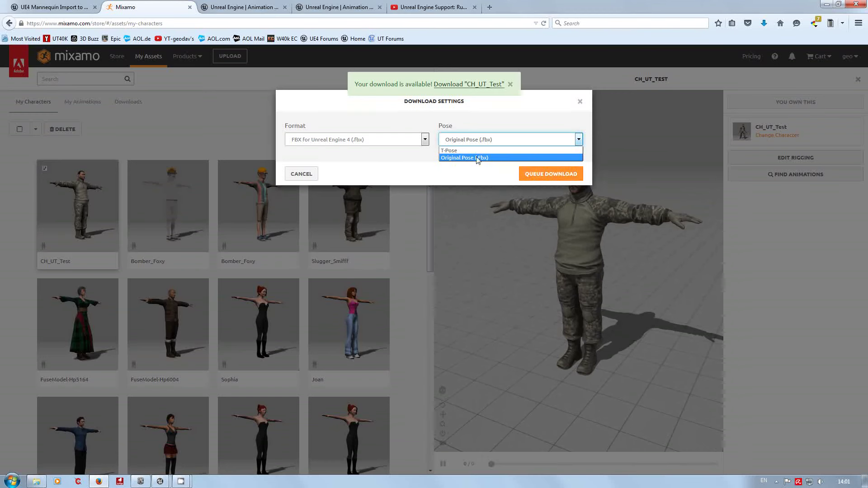
click(467, 151)
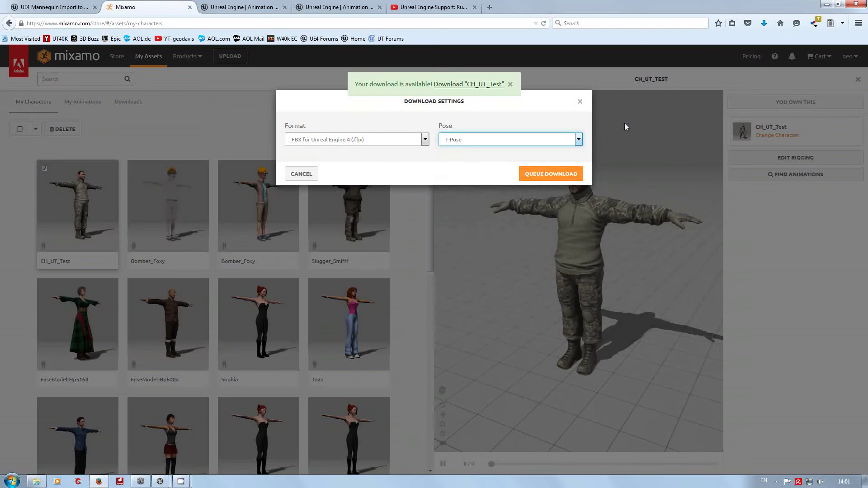
click(579, 101)
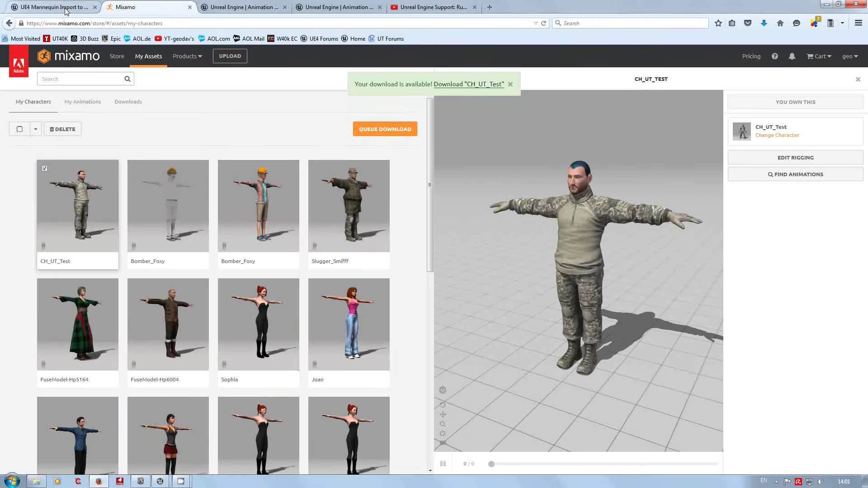
View the start of the Unreal documentation pages on Animation Retargeting for different skeletons and for the same skeleton
click(232, 9)
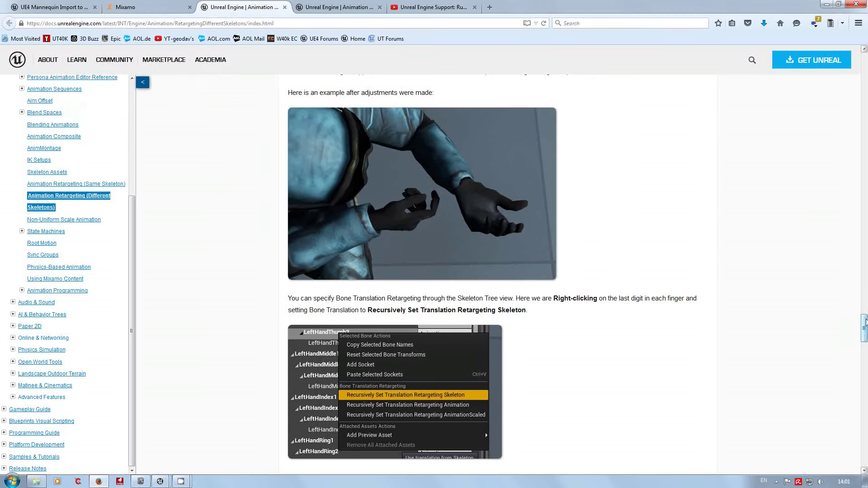
click(865, 92)
click(864, 52)
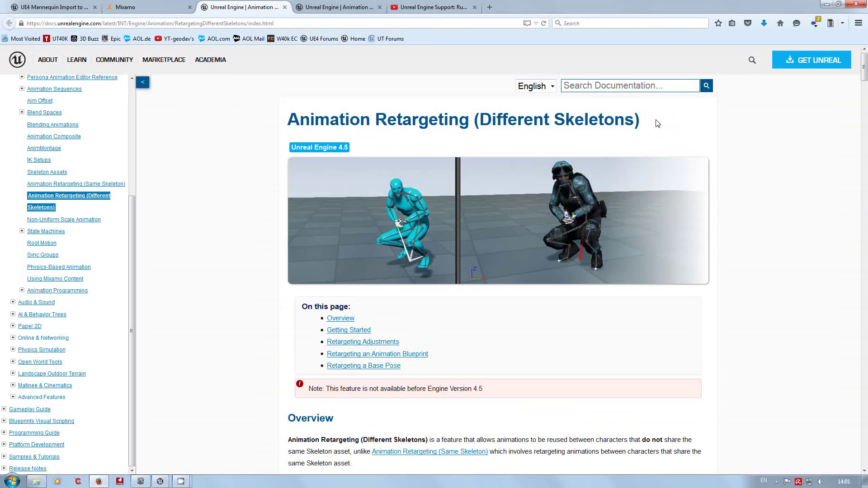
click(348, 7)
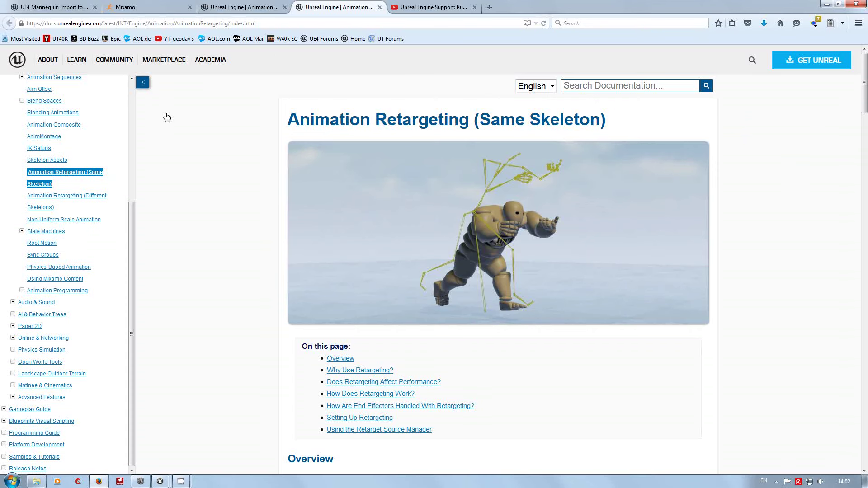
drag(862, 90, 864, 42)
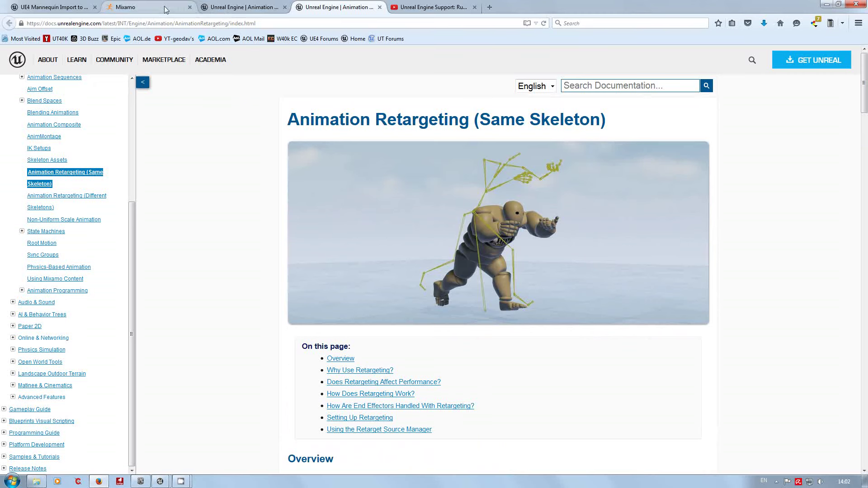
Read through the Animation Retargeting (Different Skeletons) page, from the rig setup and bone matching instructions to the base pose section
click(233, 9)
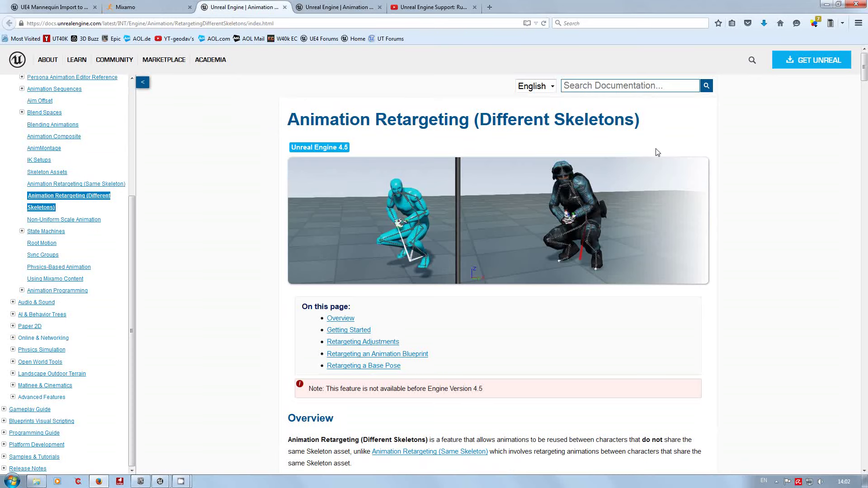
drag(863, 75, 864, 115)
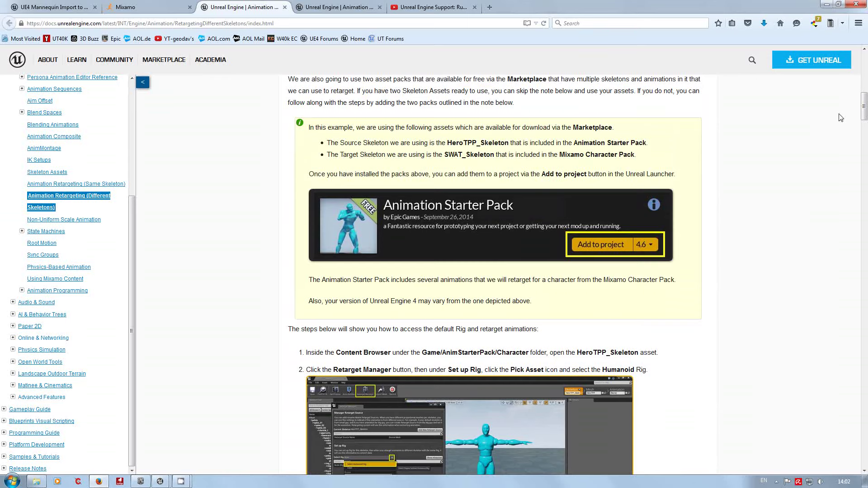
drag(864, 106, 863, 143)
scroll(790, 269, down, 5)
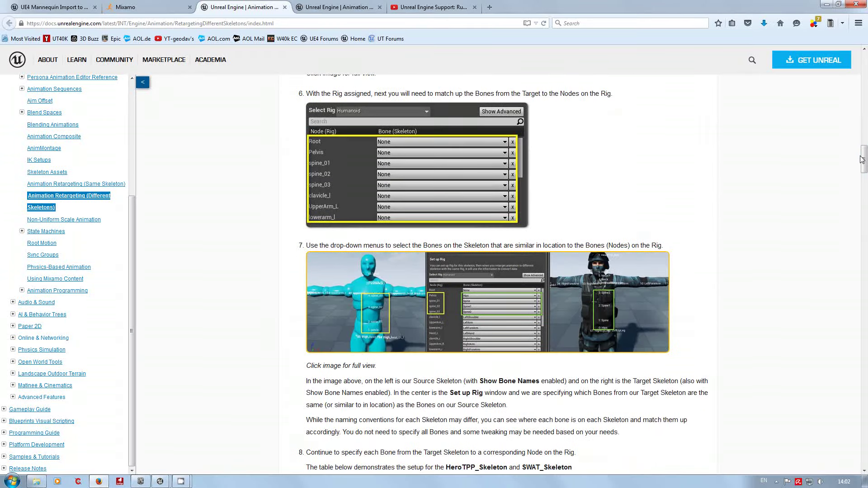
drag(863, 158, 864, 383)
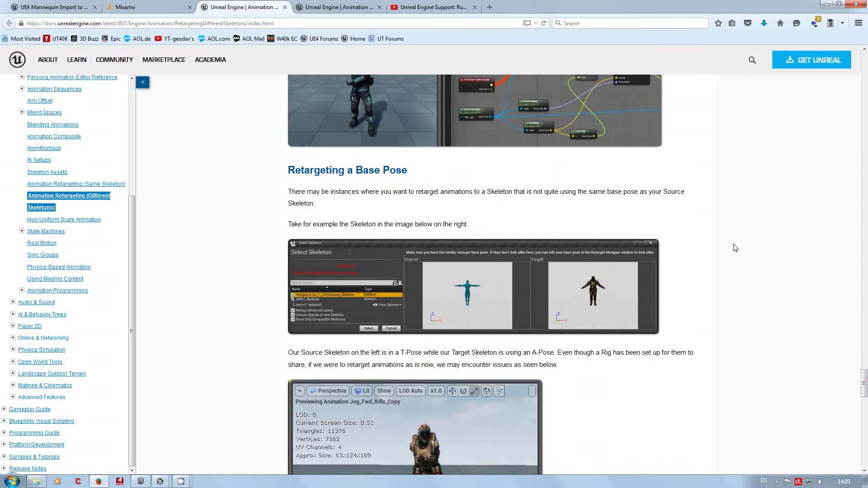
Examine the Retargeting a Base Pose section through to the page end and return to the Animation Blueprint retargeting part
scroll(734, 247, down, 6)
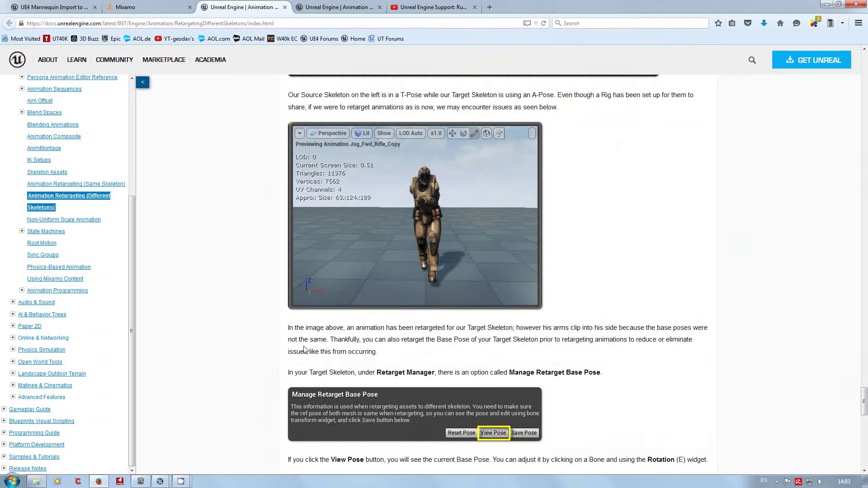
scroll(658, 212, down, 2)
scroll(659, 212, down, 12)
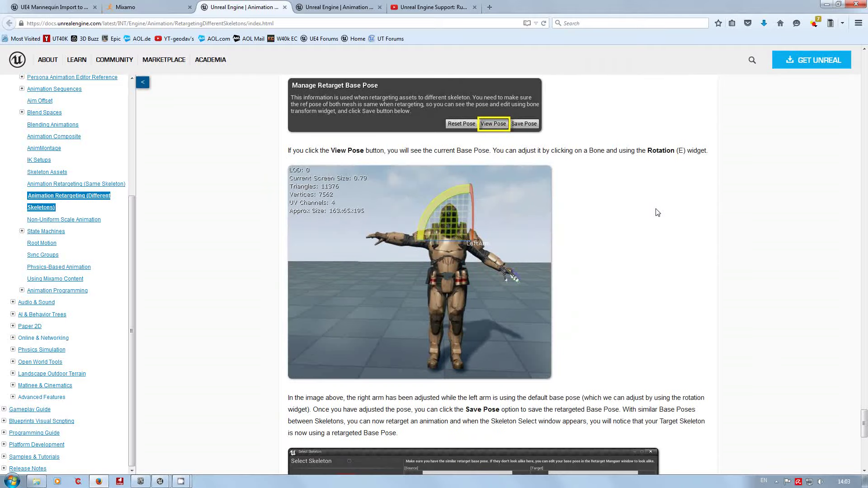
scroll(719, 163, down, 3)
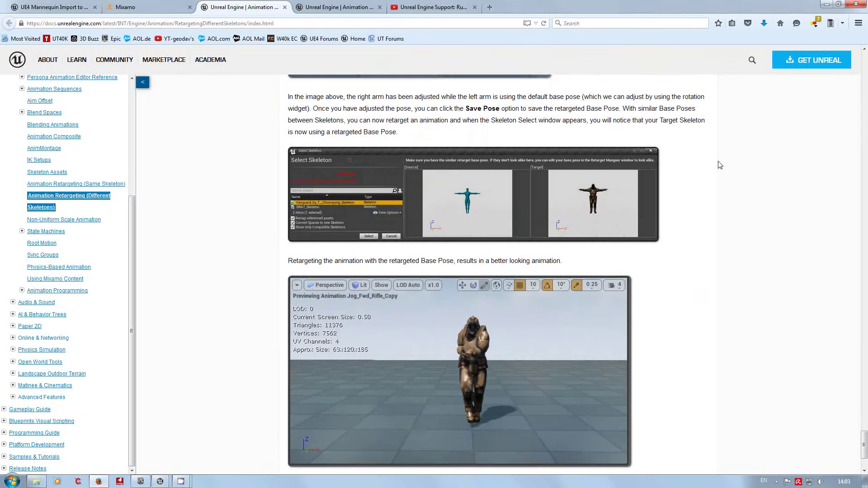
scroll(719, 165, up, 10)
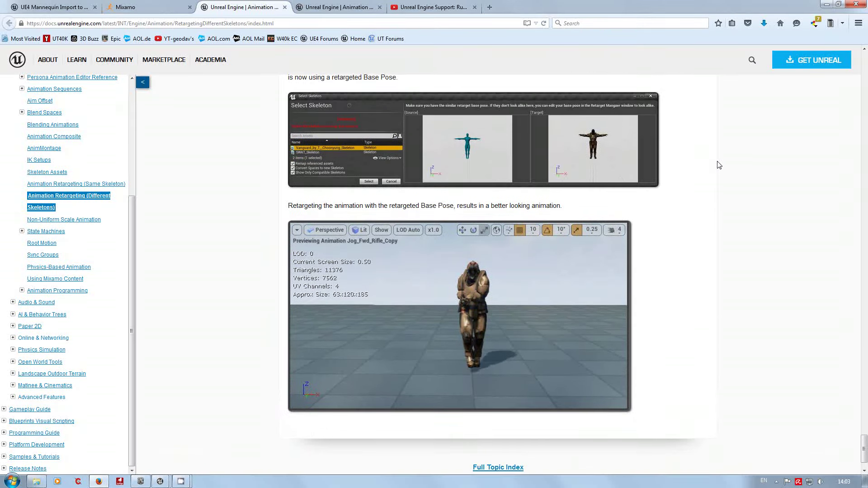
scroll(718, 165, up, 15)
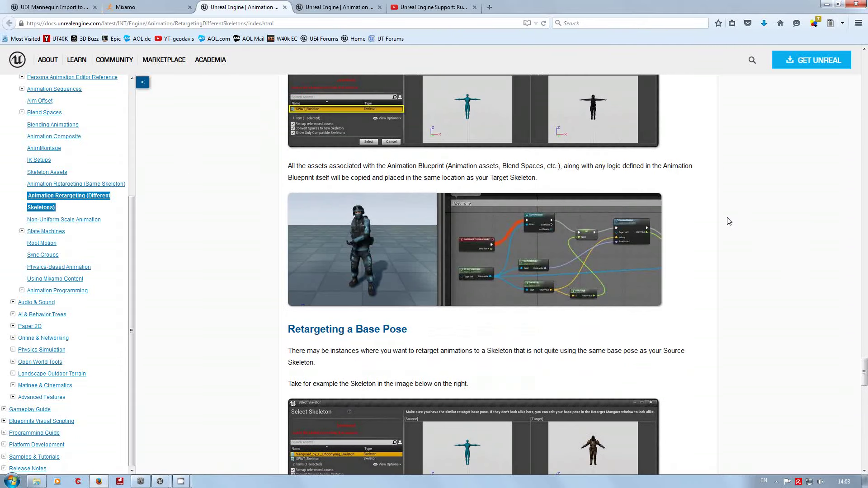
scroll(728, 221, up, 2)
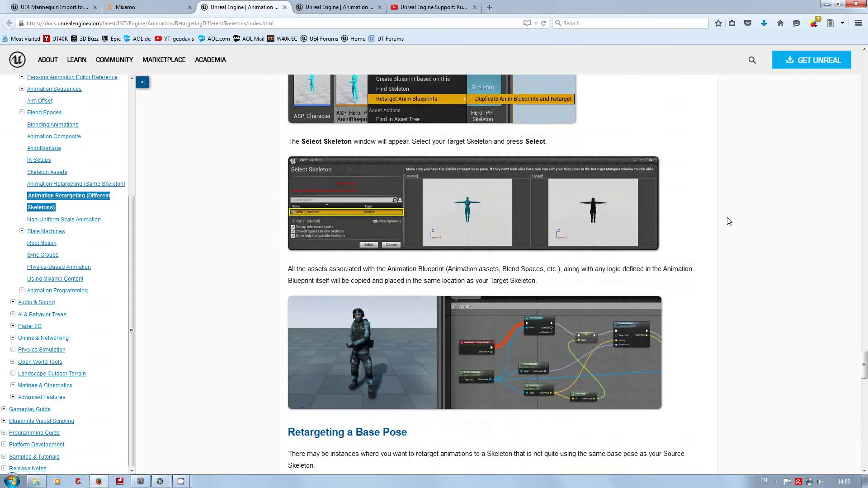
Look over the Runtime Animation Retargeting video page on YouTube and return to the Mixamo character page
click(429, 10)
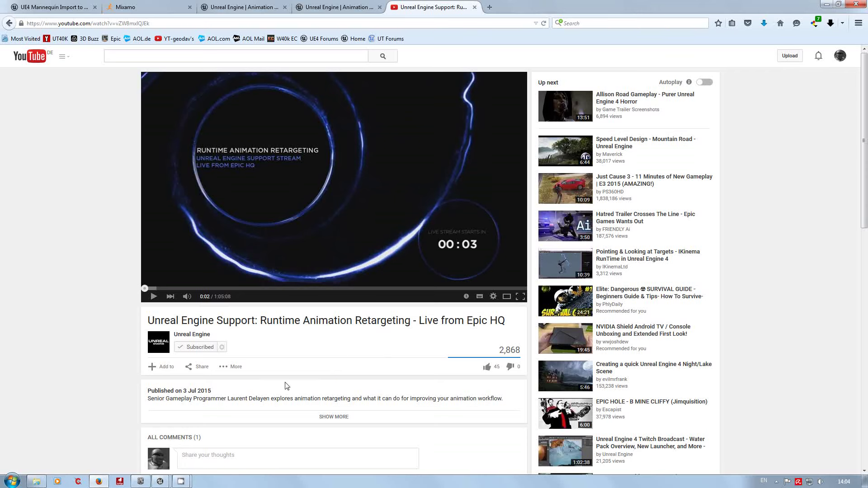
scroll(330, 344, down, 3)
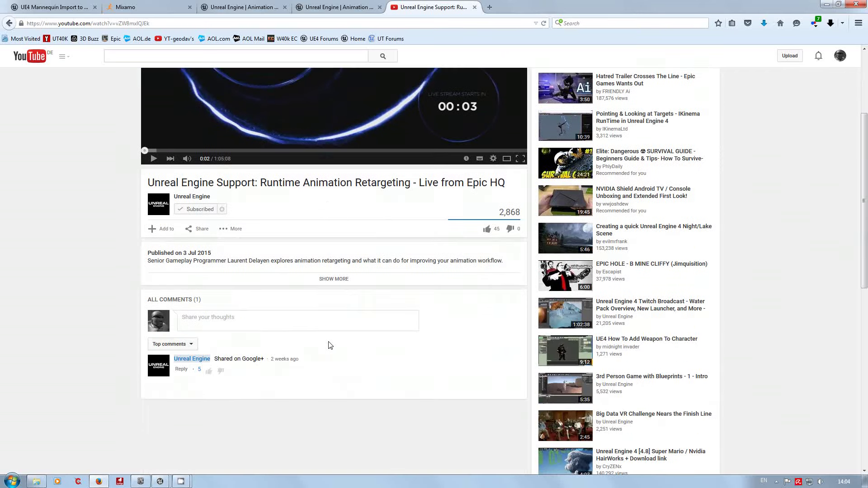
scroll(330, 344, up, 3)
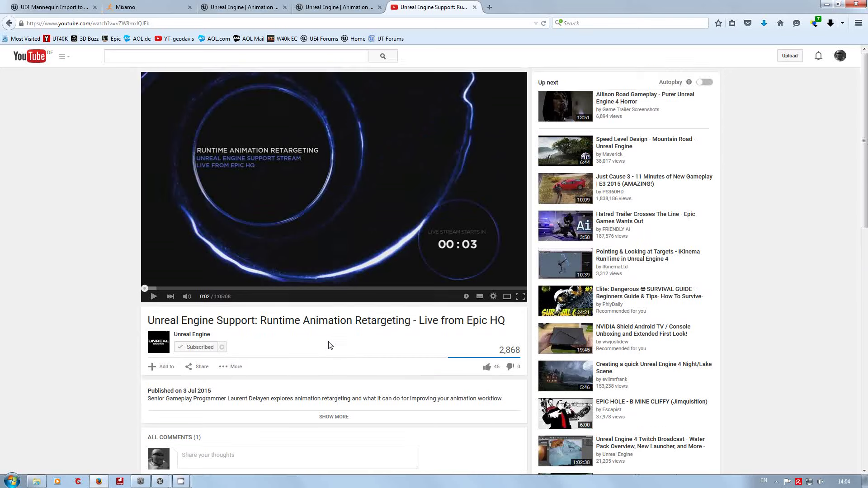
click(153, 14)
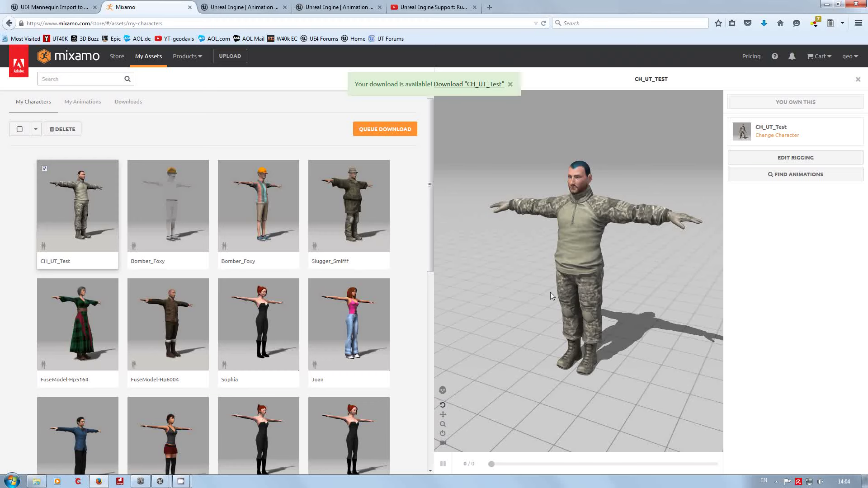
Switch back to Unreal Editor and create a folder named UTCH under Content
click(827, 5)
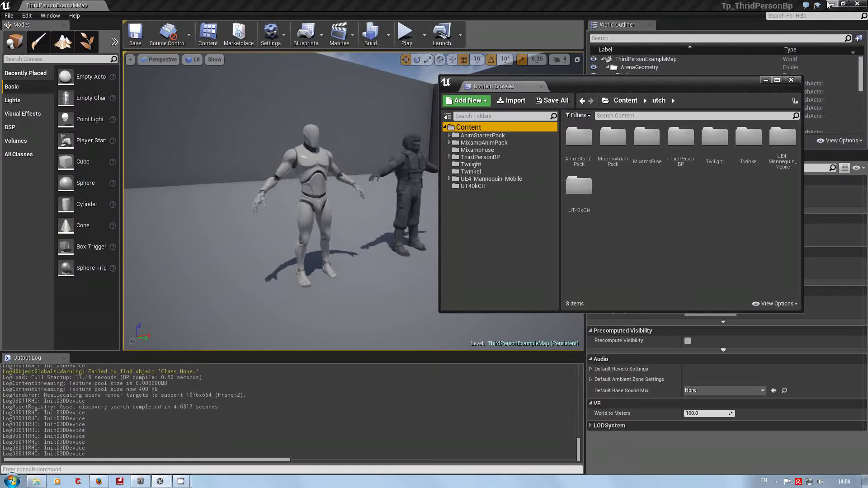
right_click(464, 230)
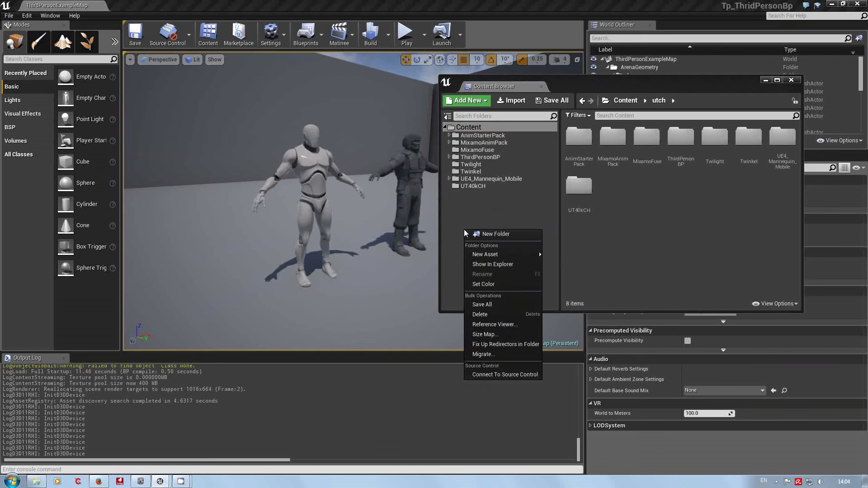
click(492, 235)
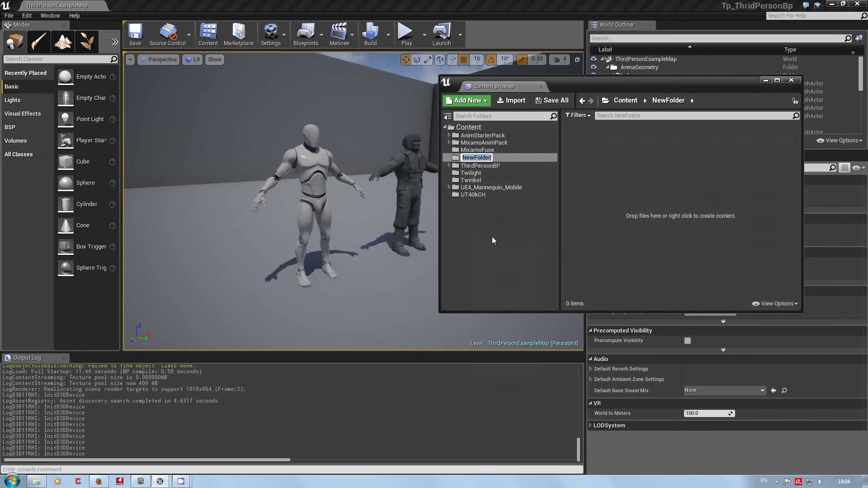
text(UTCH)
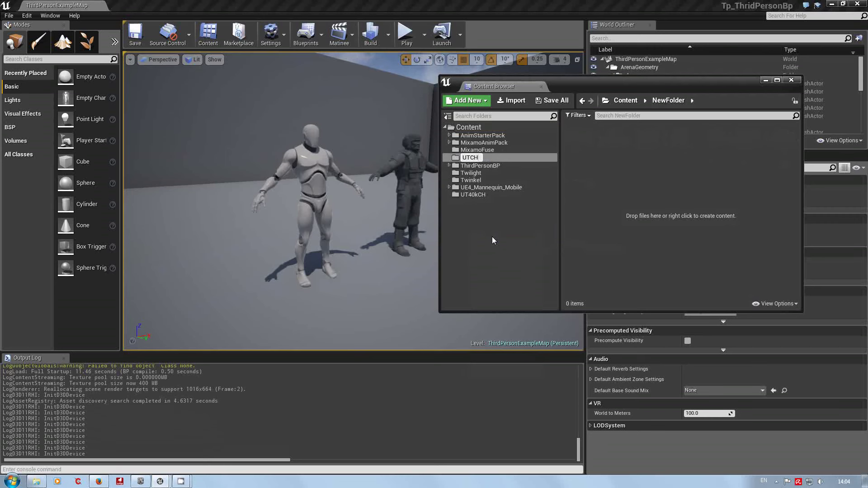
key(Return)
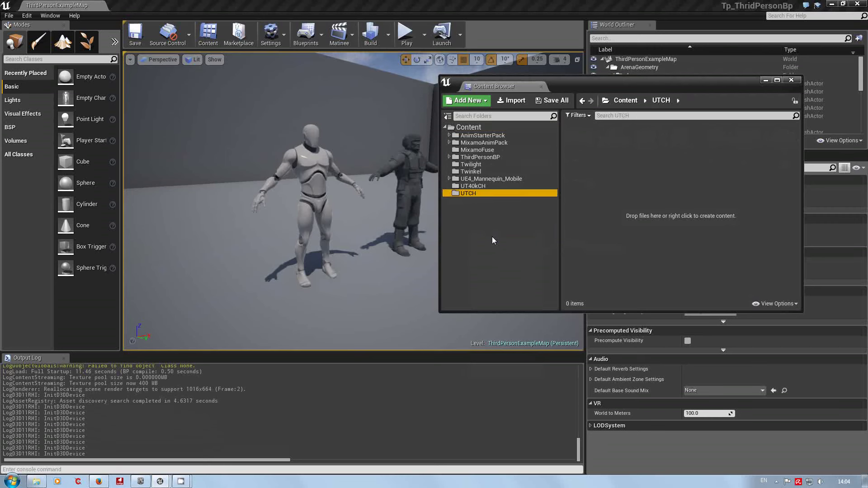
Import CH_UT_Test.fbx into the UTCH folder as a skeletal mesh with no existing skeleton, including its materials and textures
right_click(589, 188)
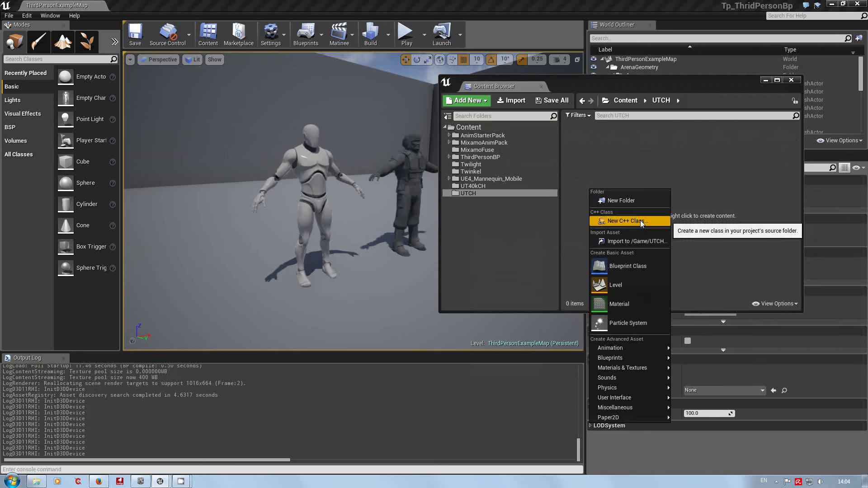
click(631, 241)
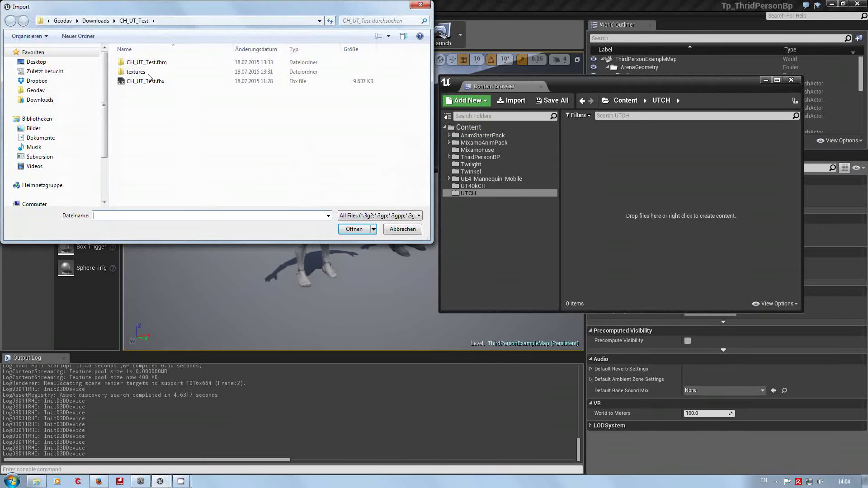
click(146, 81)
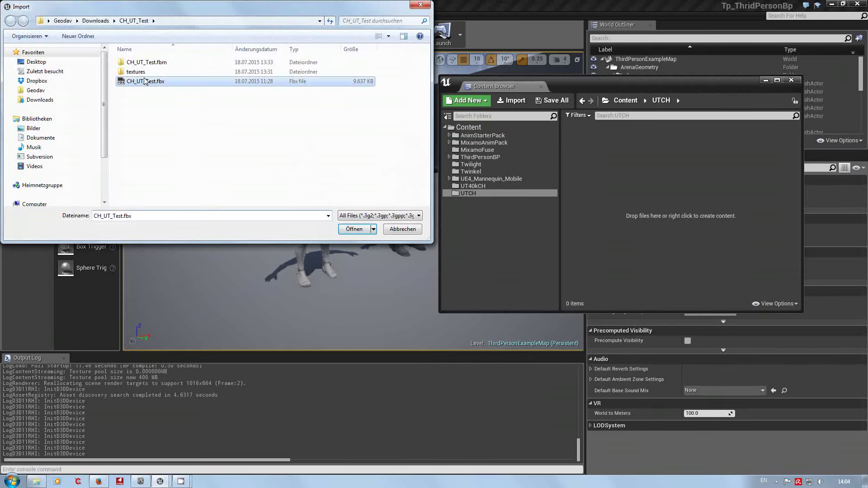
click(353, 229)
drag(430, 210, 395, 52)
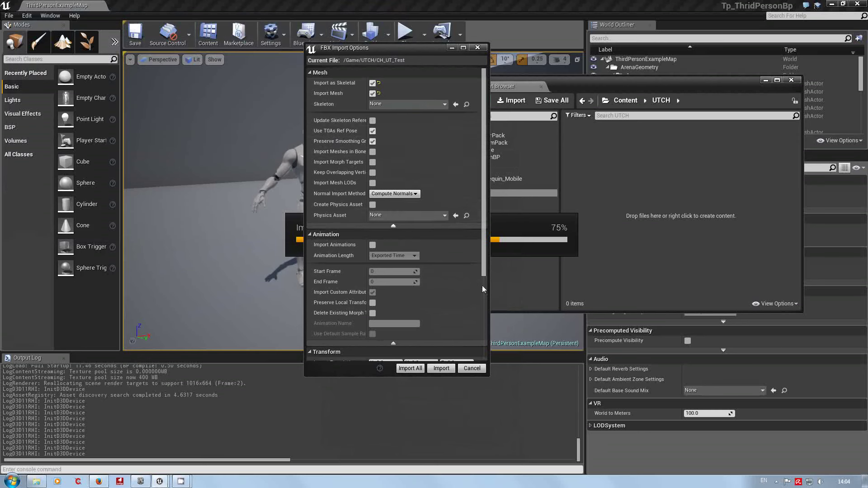
drag(486, 248, 487, 348)
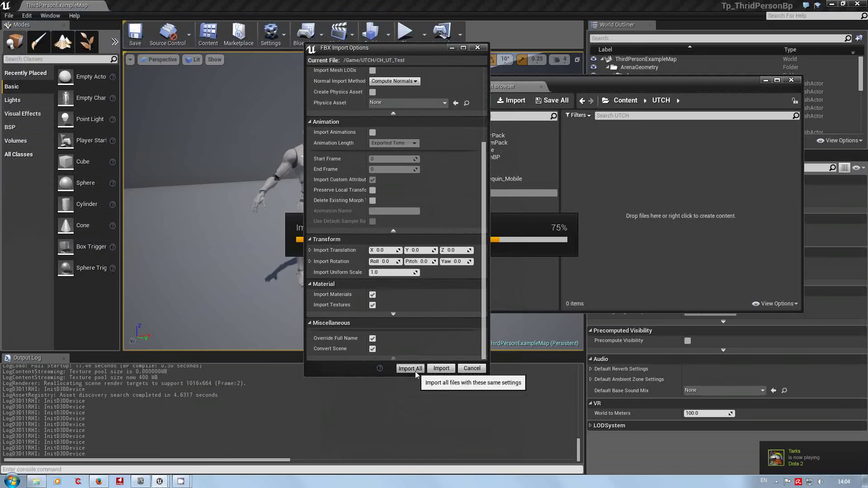
click(439, 370)
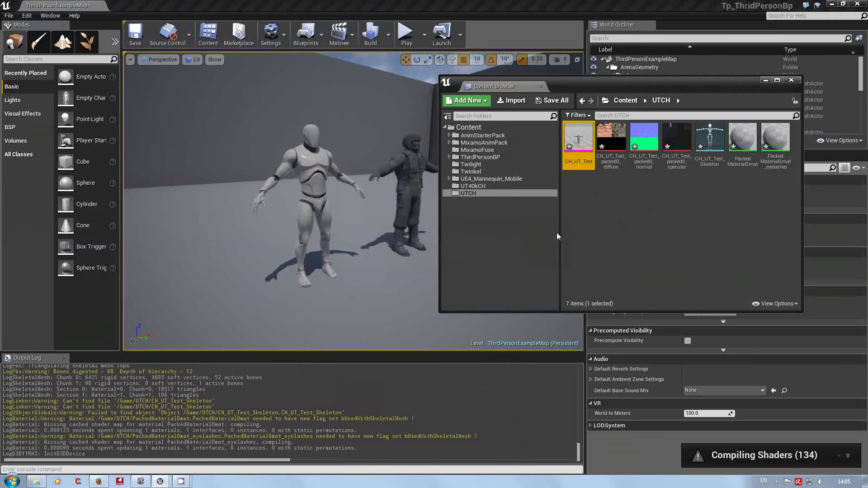
mouse_move(609, 130)
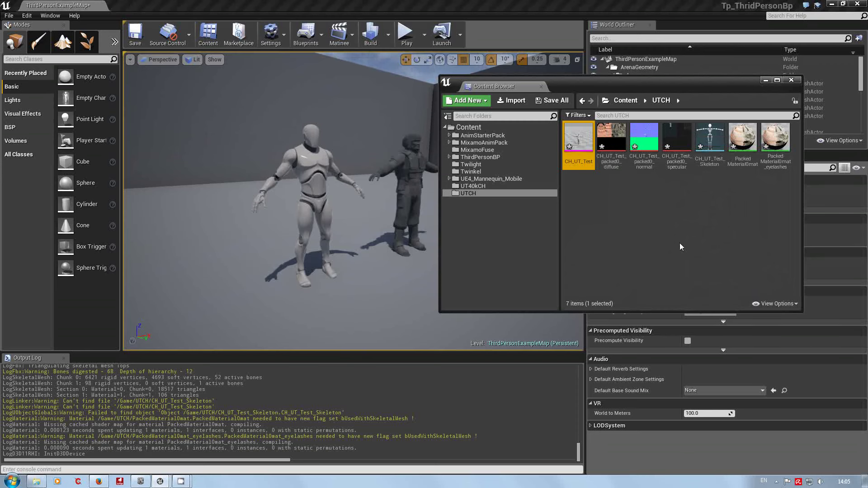
right_click(574, 246)
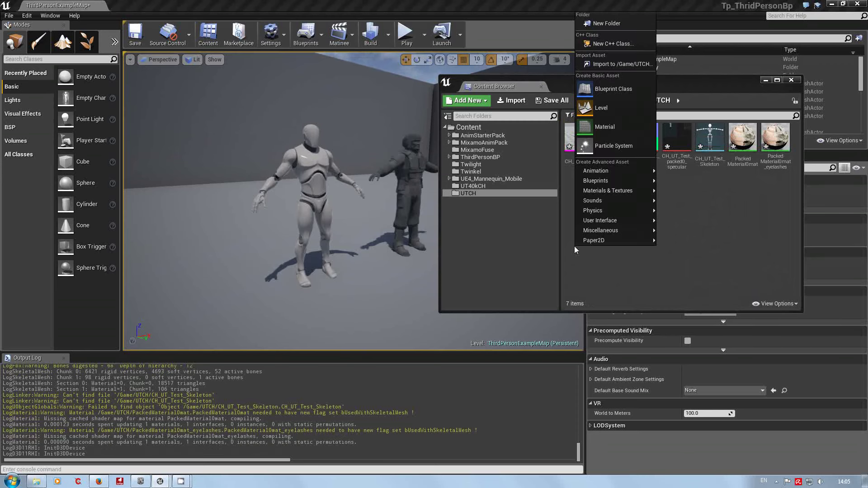
click(606, 63)
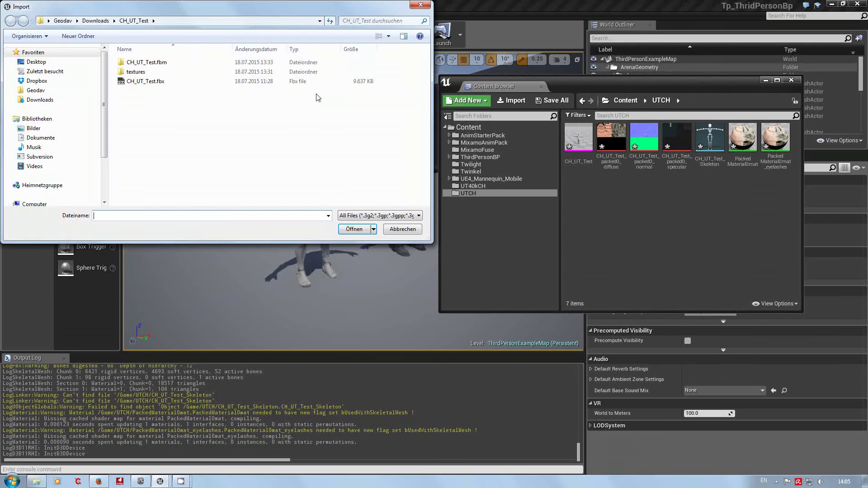
click(164, 83)
click(348, 230)
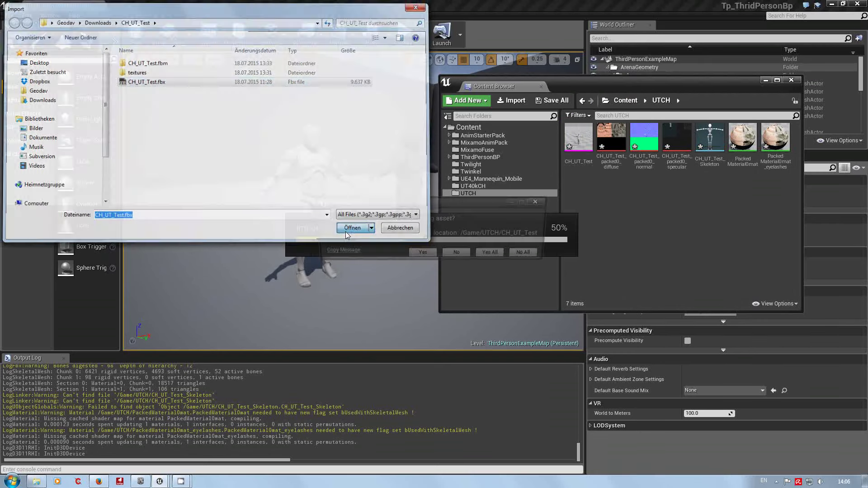
click(422, 254)
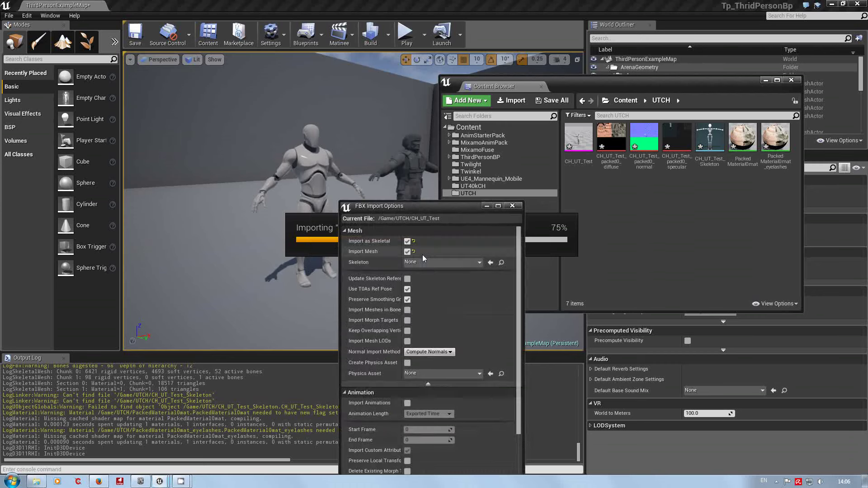
drag(434, 211, 169, 75)
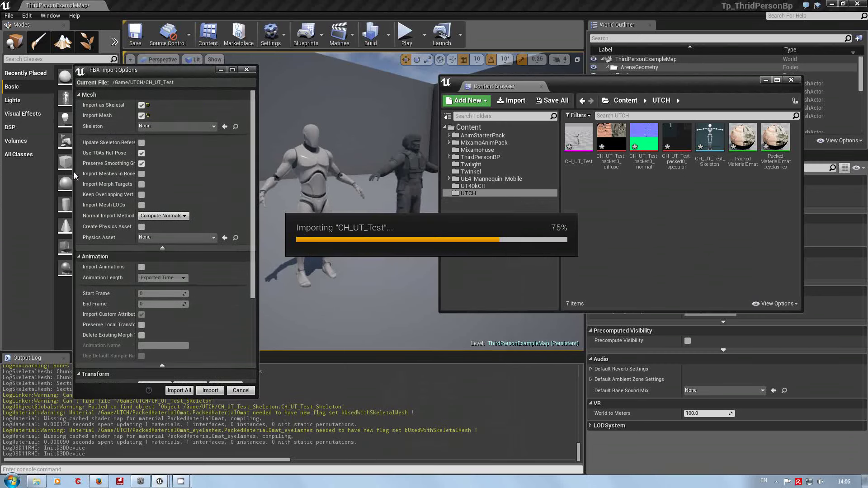
click(214, 126)
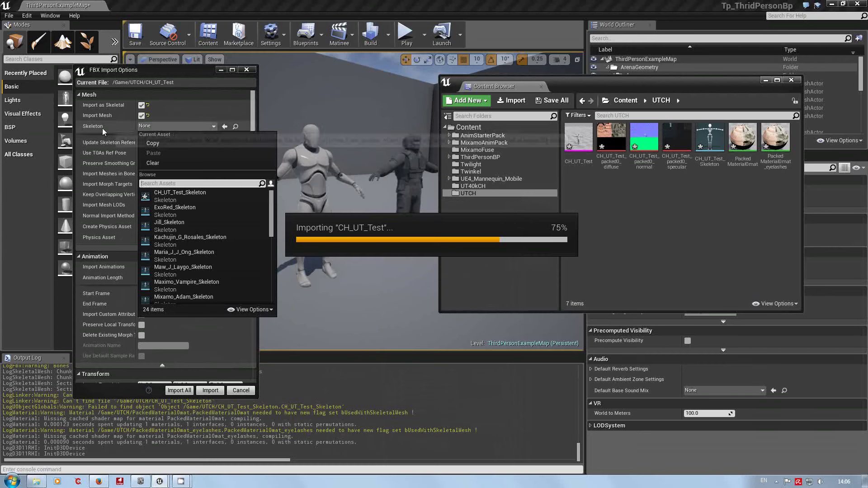
drag(273, 208, 278, 294)
mouse_move(188, 283)
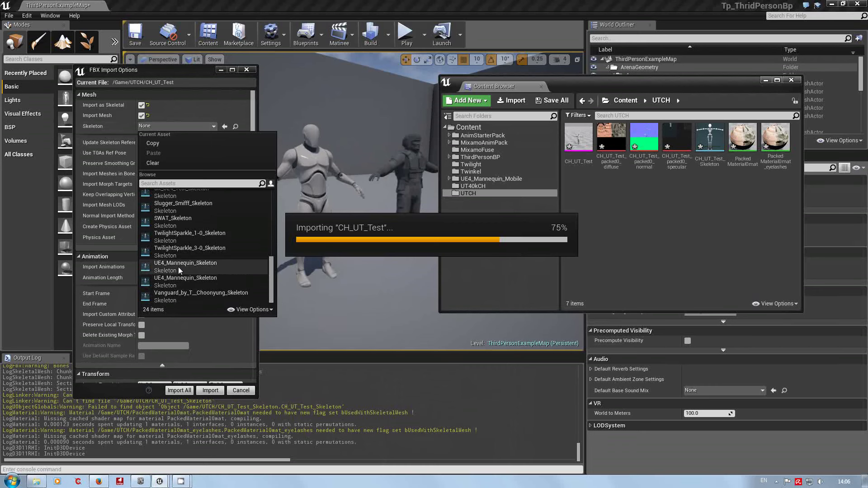
mouse_move(174, 263)
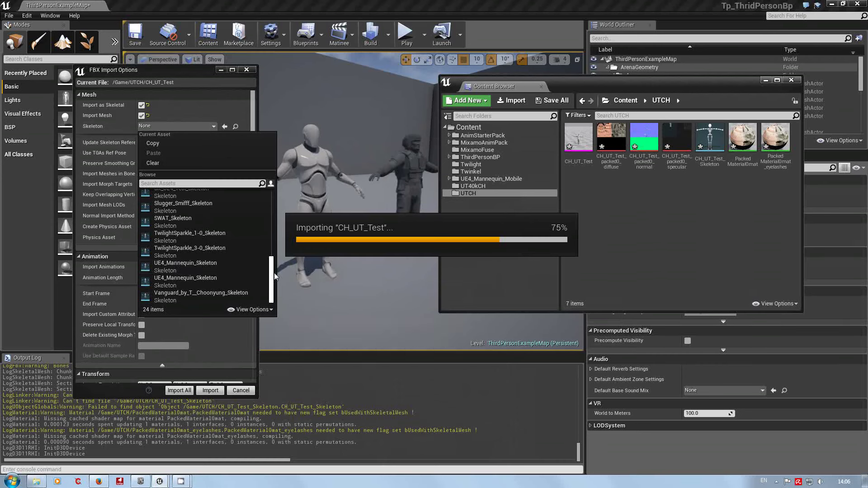
drag(272, 284, 271, 214)
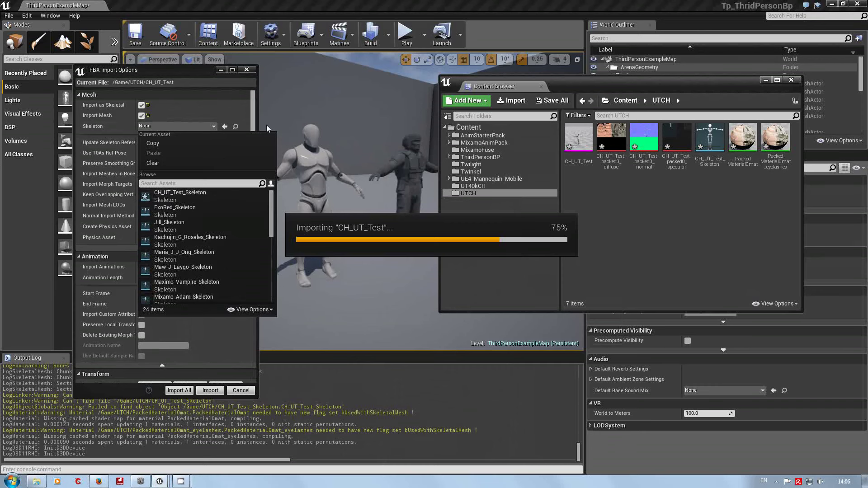
click(193, 112)
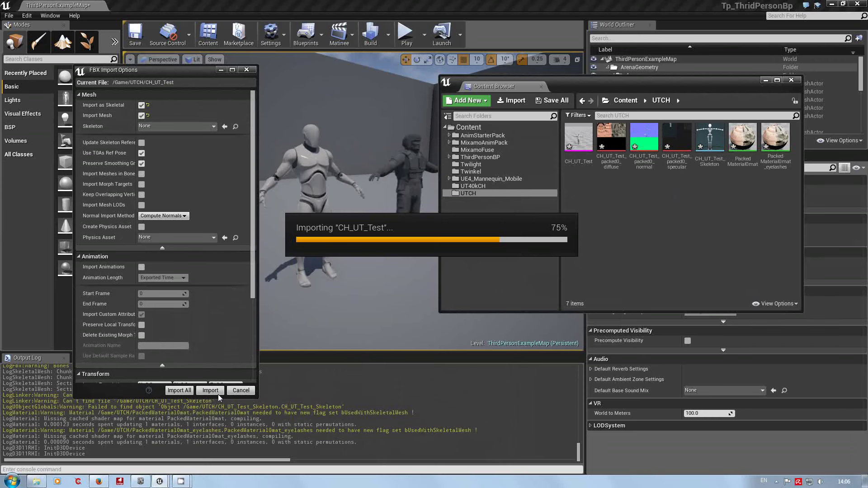
click(248, 393)
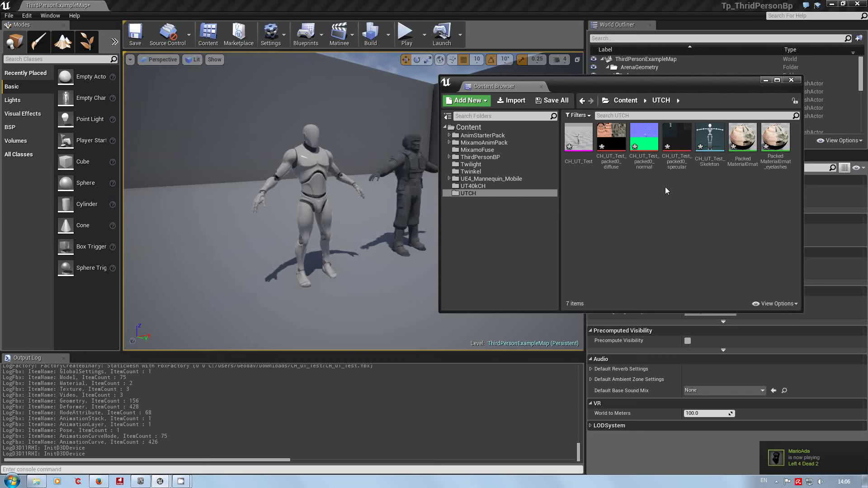
Look through the animations in the AnimStarterPack folder and return to the UTCH folder
click(447, 136)
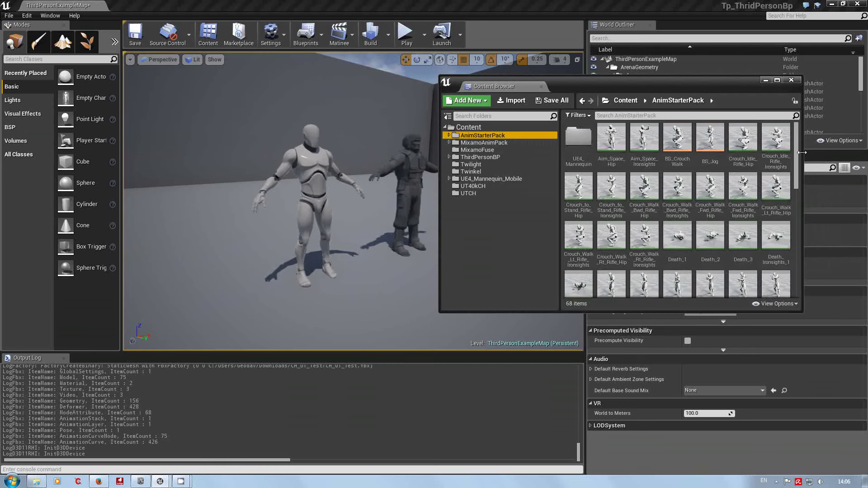
mouse_move(796, 154)
mouse_down()
mouse_move(801, 270)
mouse_move(797, 149)
mouse_up()
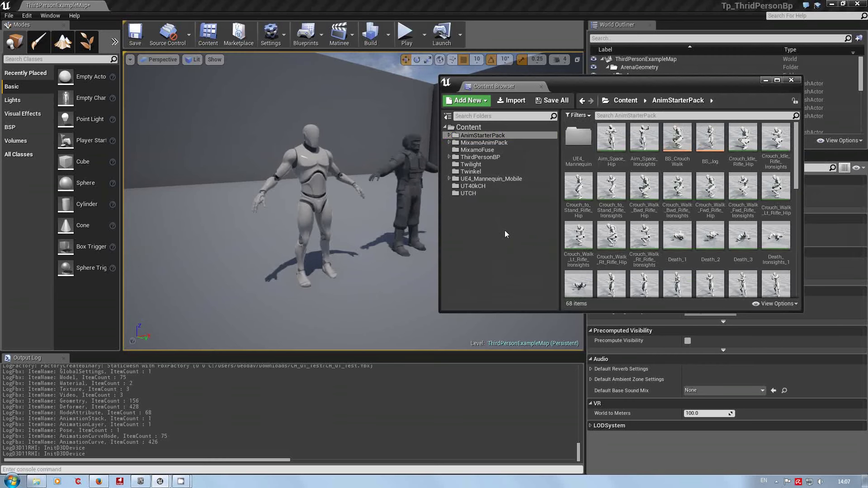
click(468, 194)
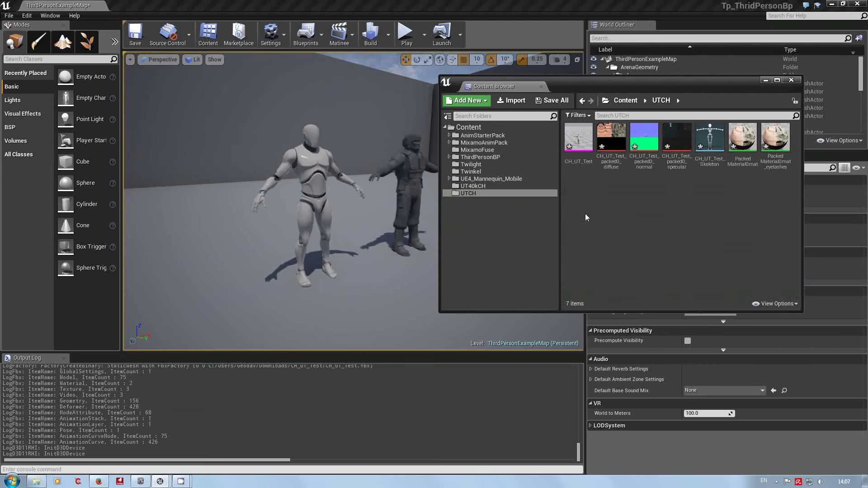
Open CH_UT_Test_Skeleton from the UTCH folder and view the character up close in the preview
click(708, 133)
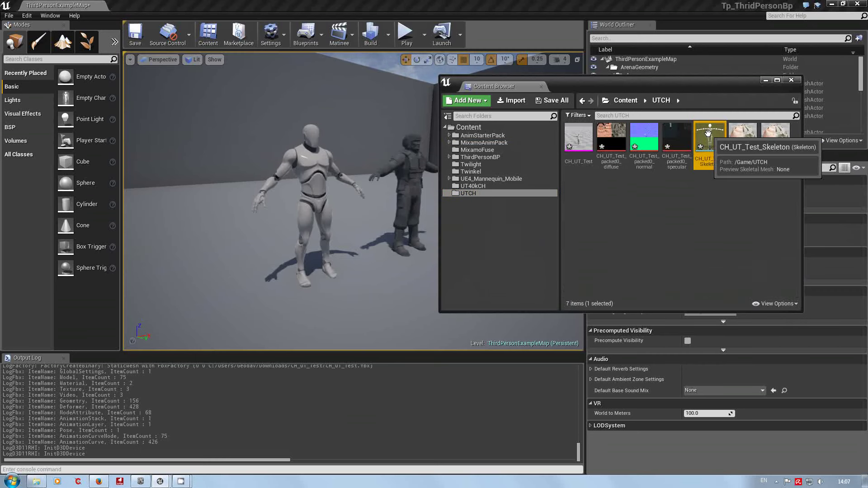
double_click(707, 132)
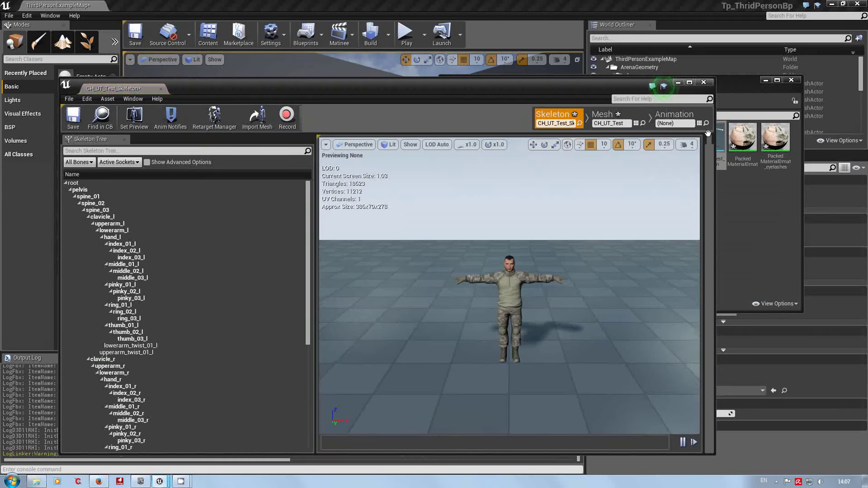
drag(487, 89, 473, 29)
drag(484, 260, 469, 223)
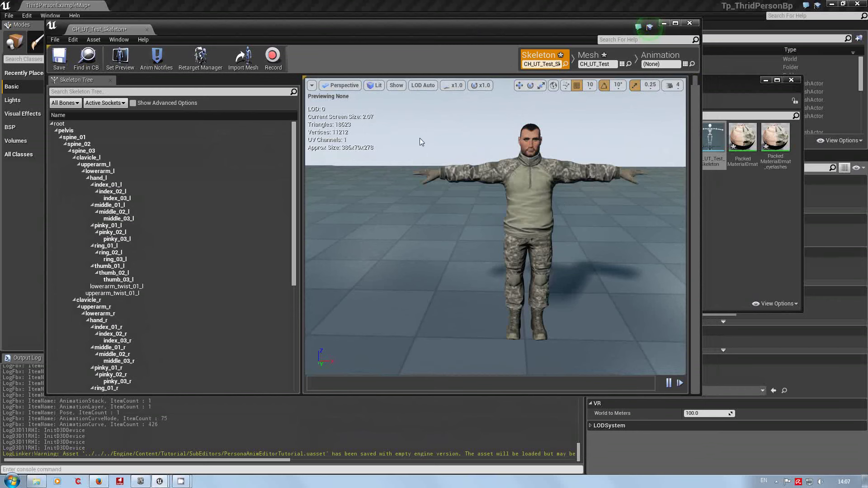
Look over the Mesh and Animation modes of CH_UT_Test and return to its Skeleton mode
click(590, 58)
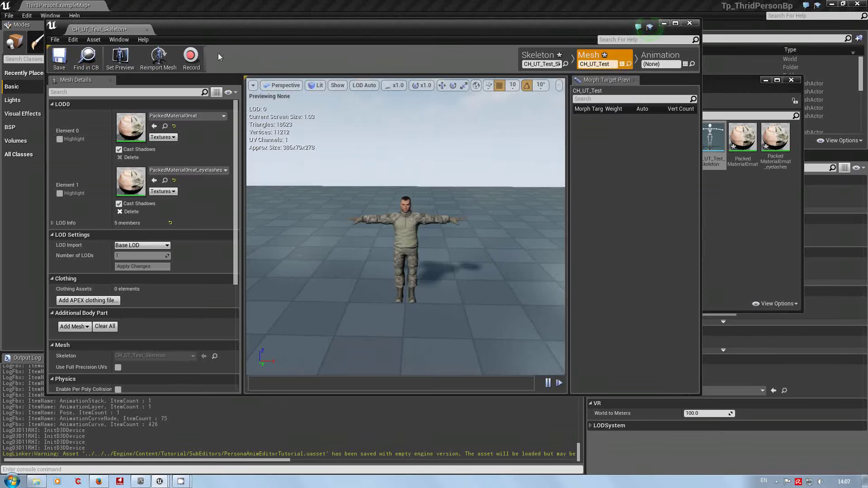
click(651, 56)
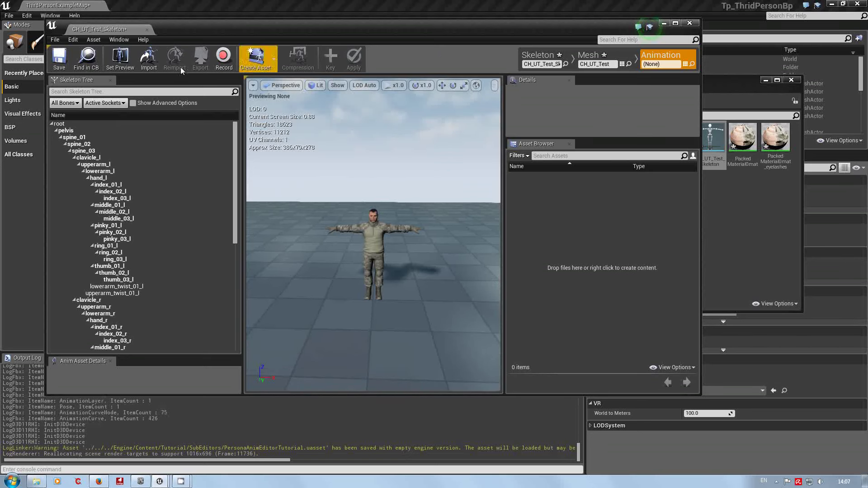
click(537, 55)
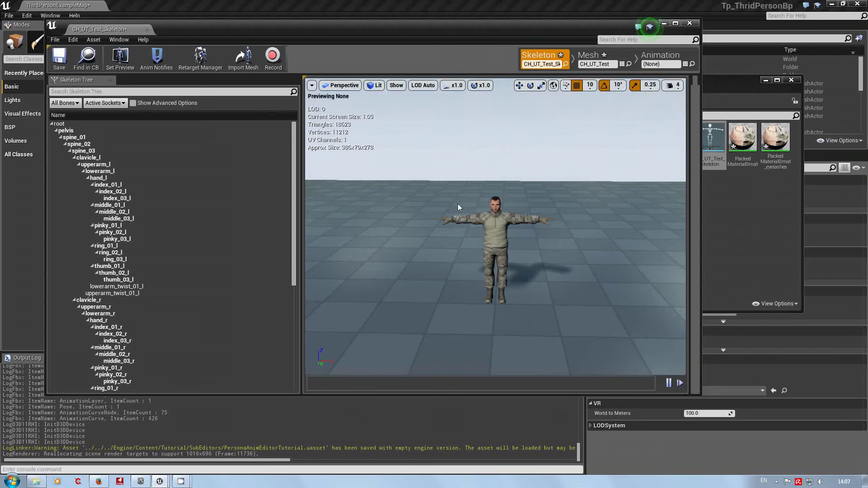
Assign the Humanoid rig to CH_UT_Test_Skeleton in the Retarget Manager
click(205, 64)
drag(280, 134, 262, 65)
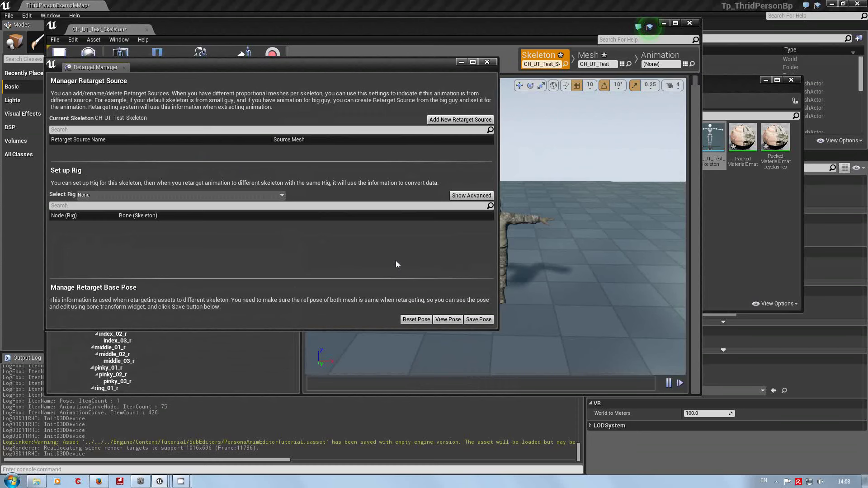
click(281, 193)
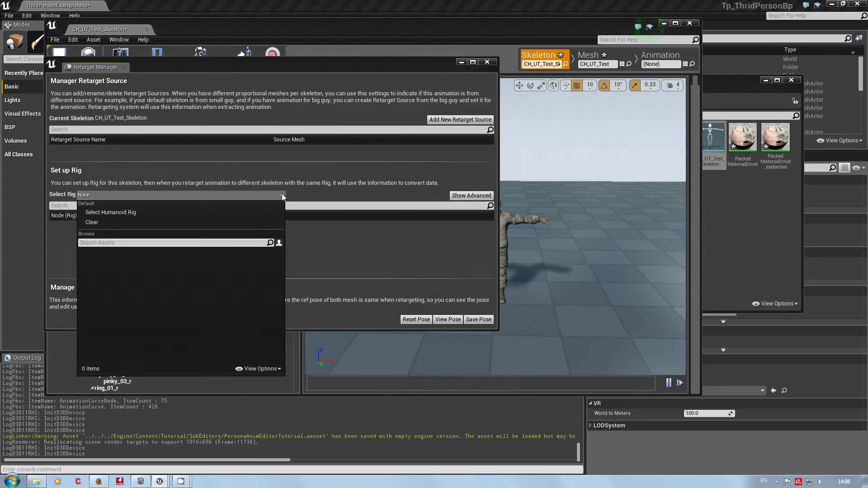
click(126, 212)
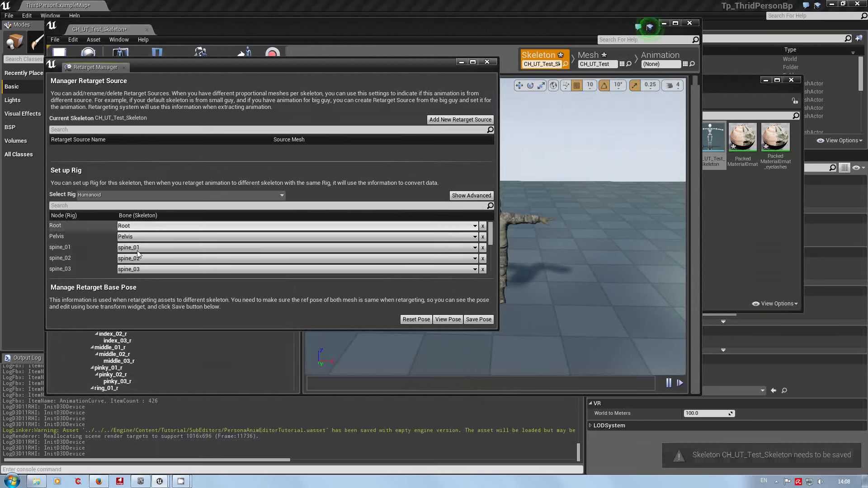
Check the Humanoid rig's bone assignments in both the base and advanced node lists
drag(490, 235, 490, 273)
click(471, 195)
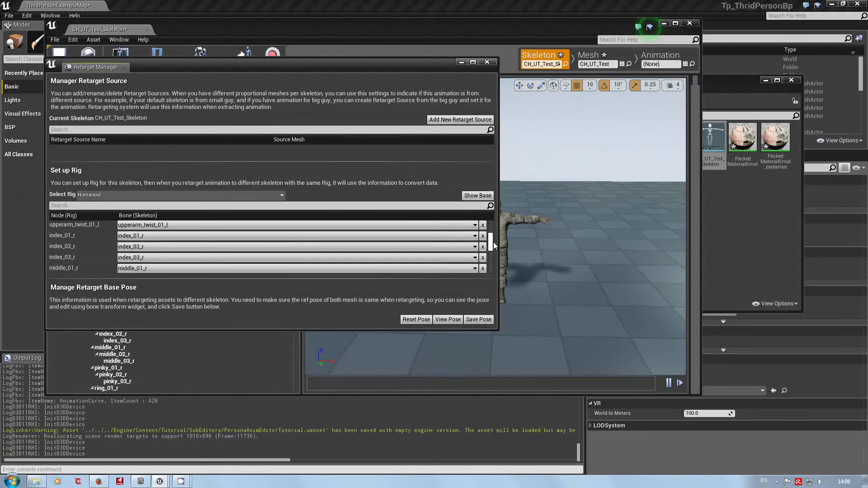
drag(494, 243, 495, 224)
click(474, 196)
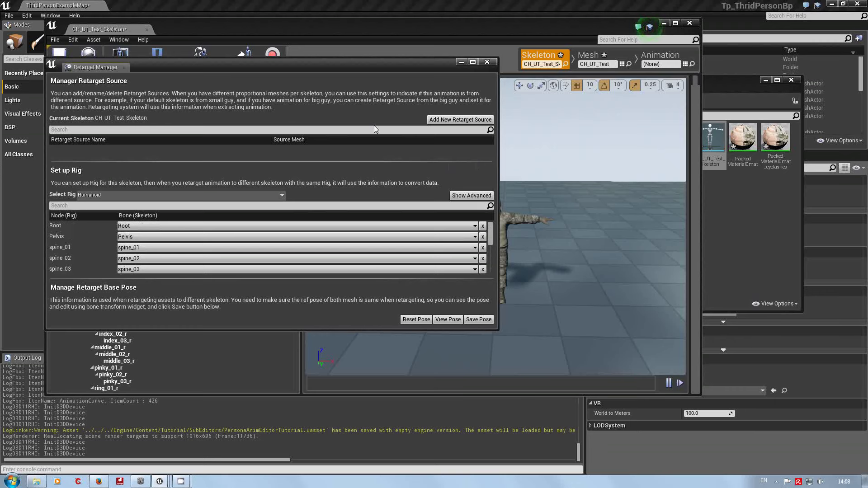
Close the Retarget Manager and move the CH_UT_Test_Skeleton editor clear of the Content Browser
drag(367, 61, 371, 102)
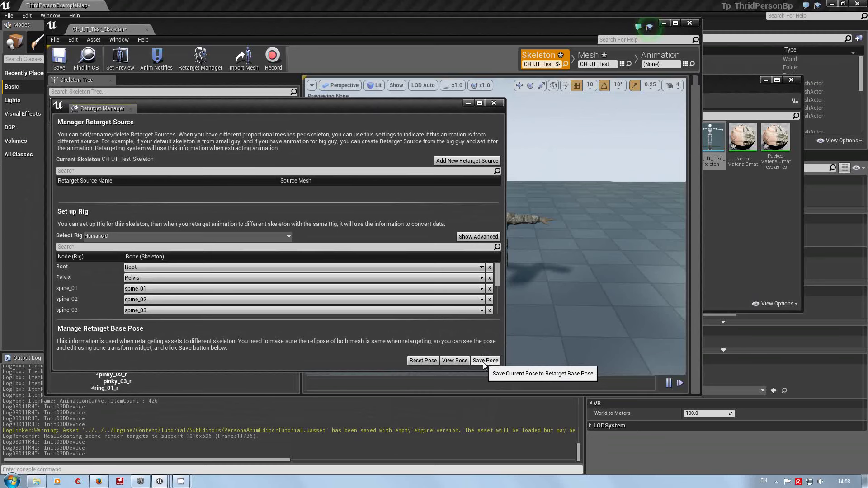
click(495, 103)
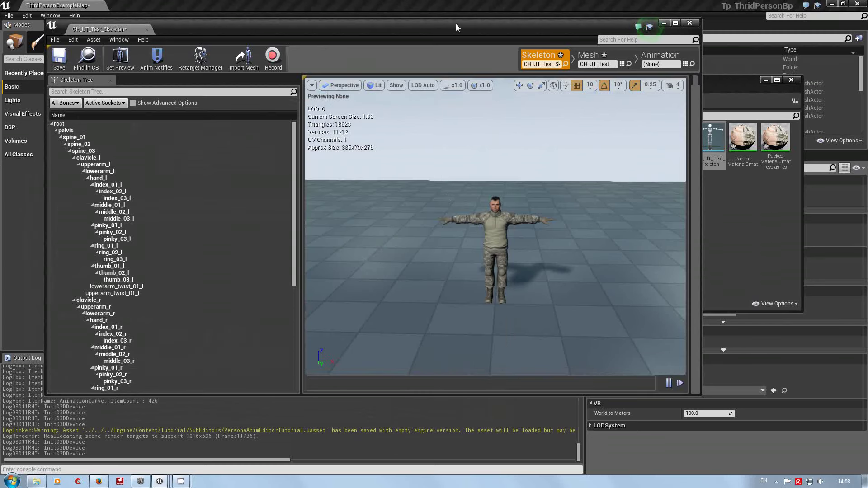
drag(456, 24, 478, 236)
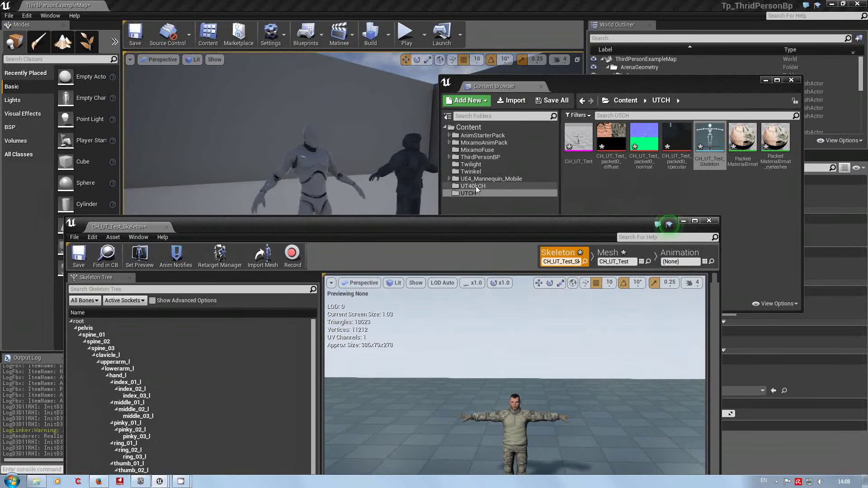
Open the AnimStarterPack folder and find the rifle jog animations, moving the skeleton editor beside the Content Browser
click(478, 135)
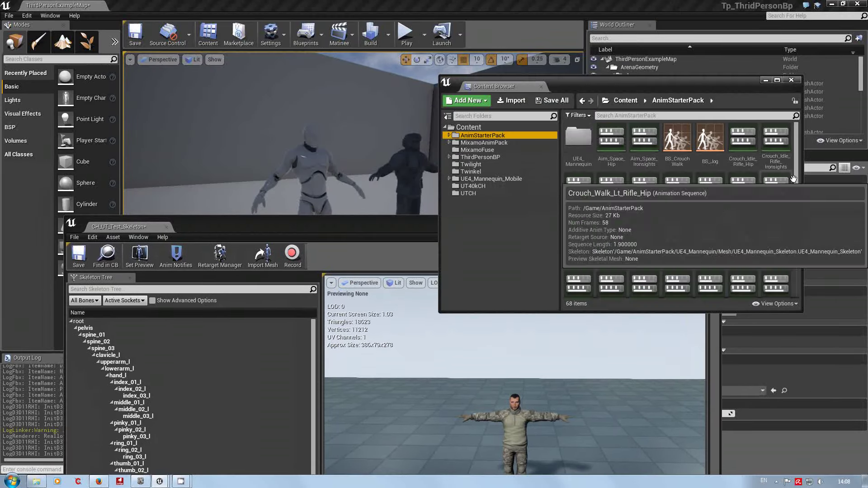
mouse_move(797, 181)
mouse_down()
mouse_move(798, 194)
mouse_move(799, 172)
mouse_up()
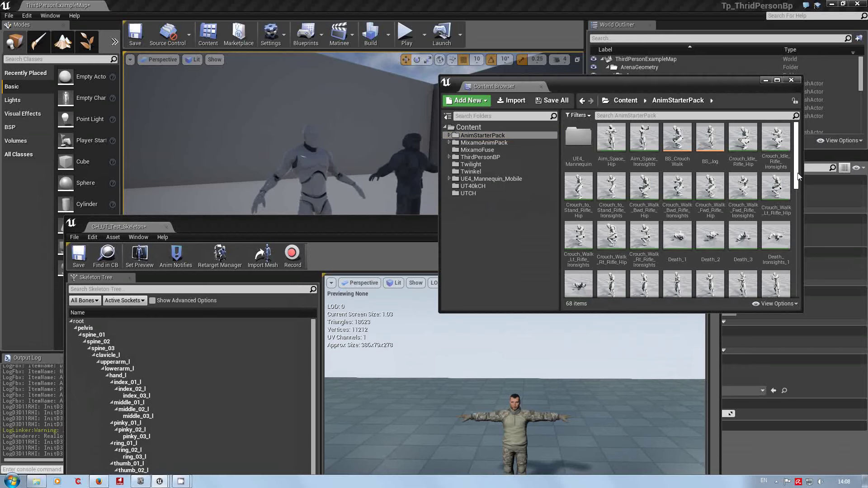
drag(799, 176, 801, 228)
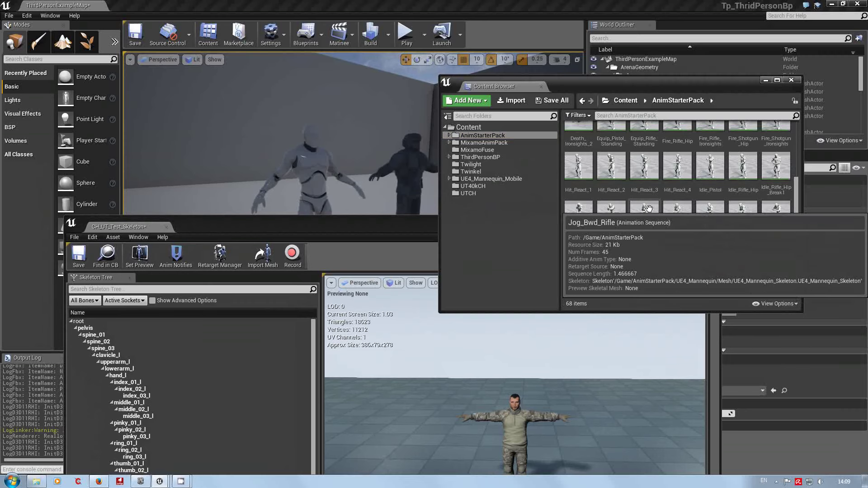
drag(374, 225, 347, 87)
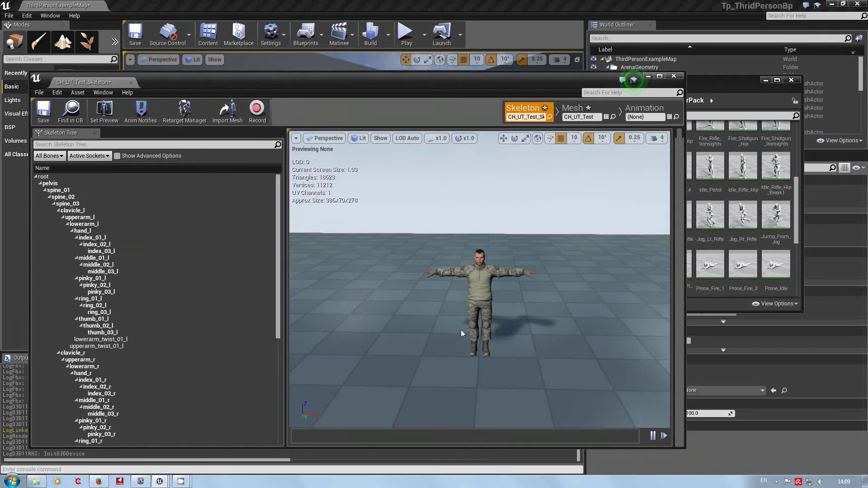
click(797, 230)
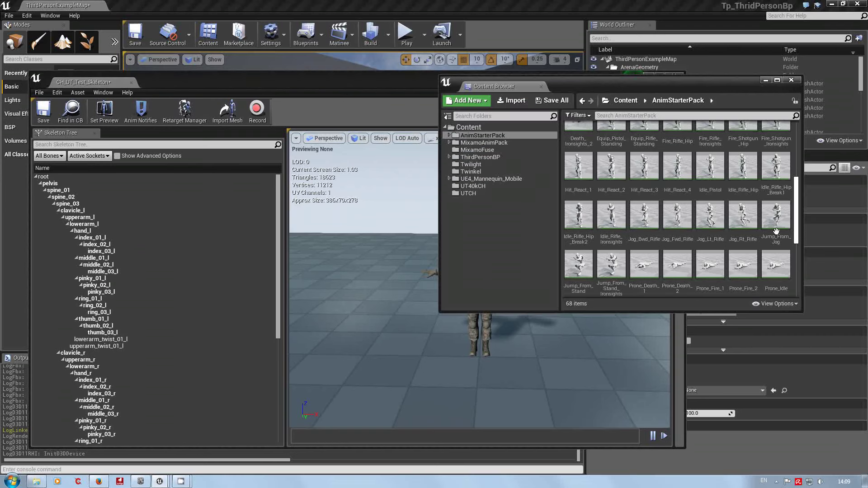
Duplicate the Jog_Bwd_Rifle animation and retarget it to CH_UT_Test_Skeleton
right_click(651, 216)
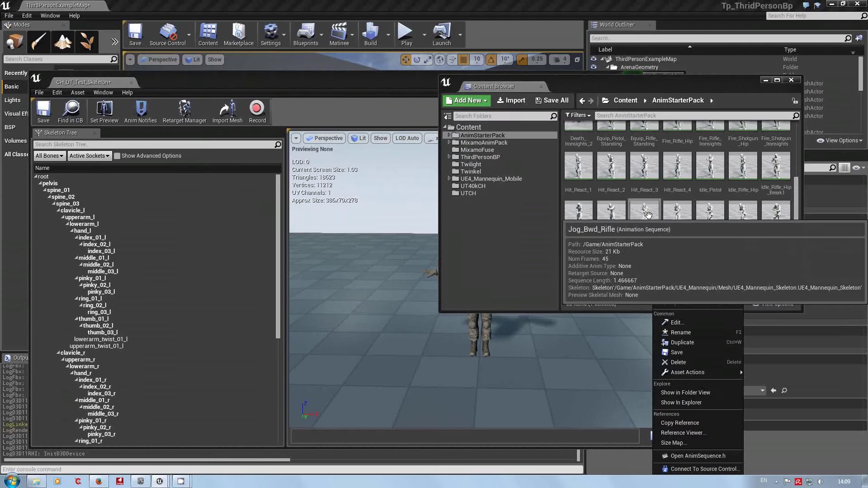
mouse_move(697, 265)
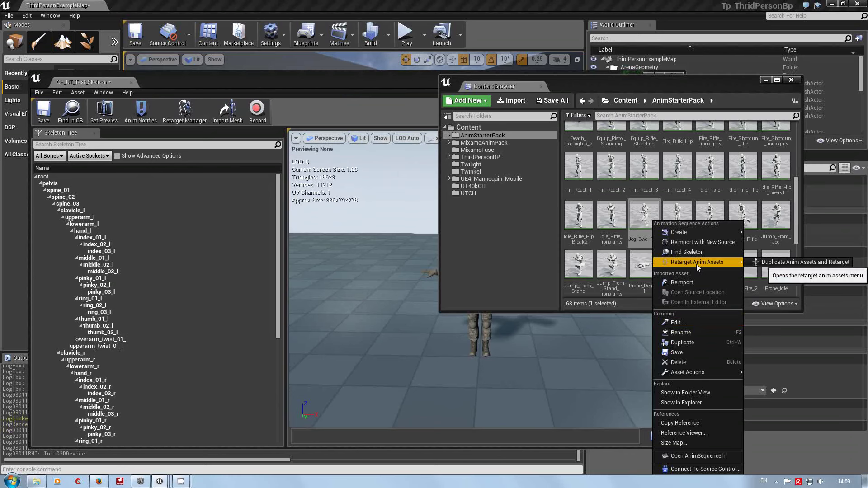
click(804, 262)
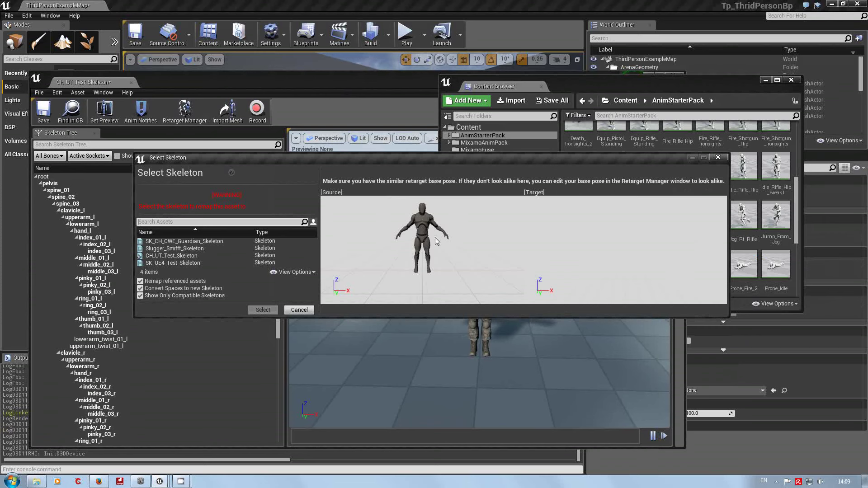
click(182, 256)
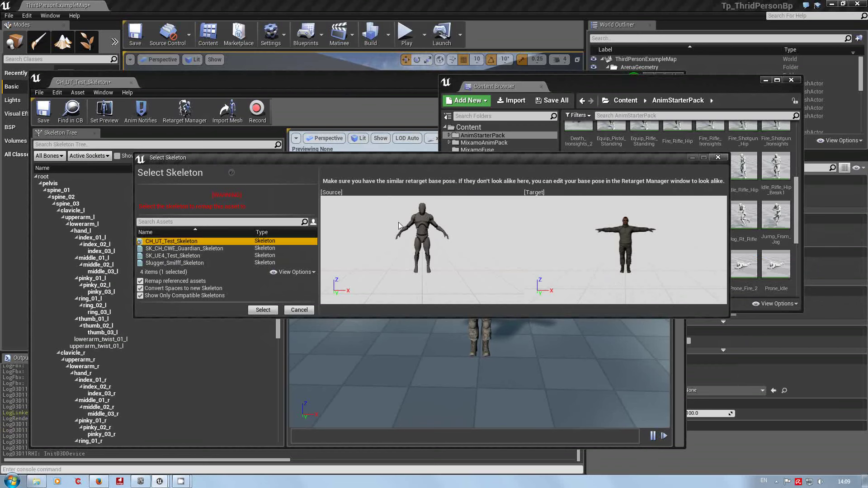
click(269, 313)
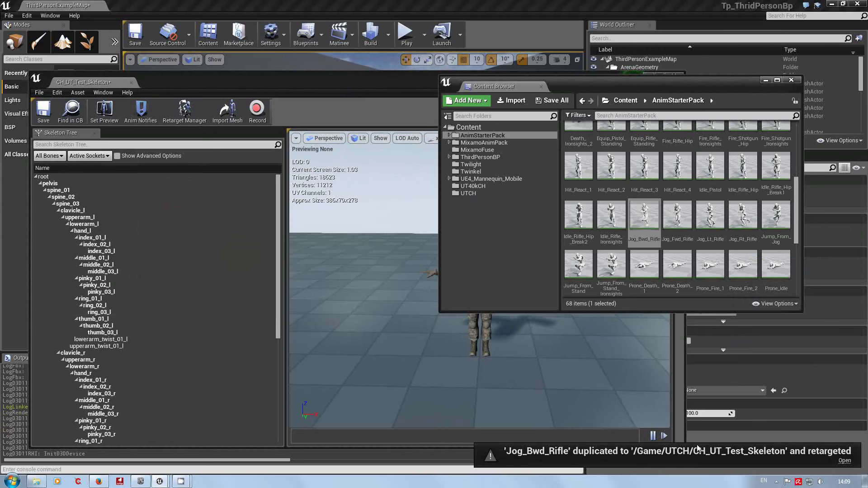
Open the retargeted Jog_Bwd_Rifle copy, examine the character's arm pose during playback, and close its editor tab
click(844, 460)
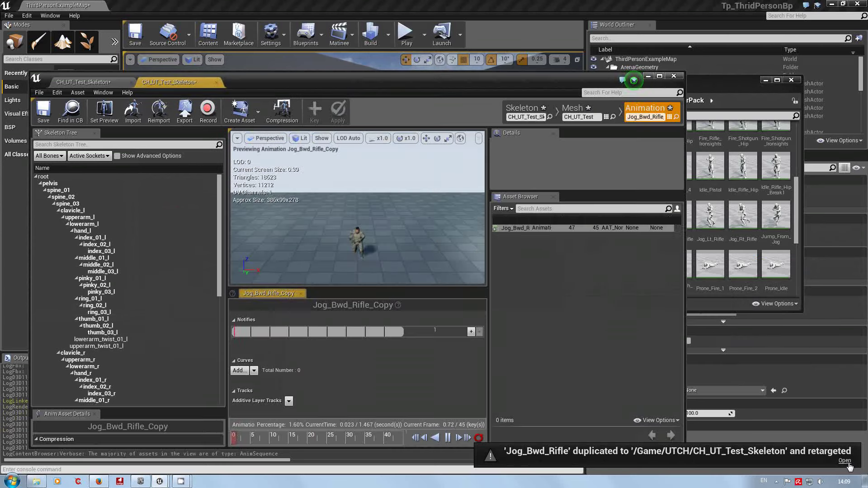
drag(357, 251, 330, 206)
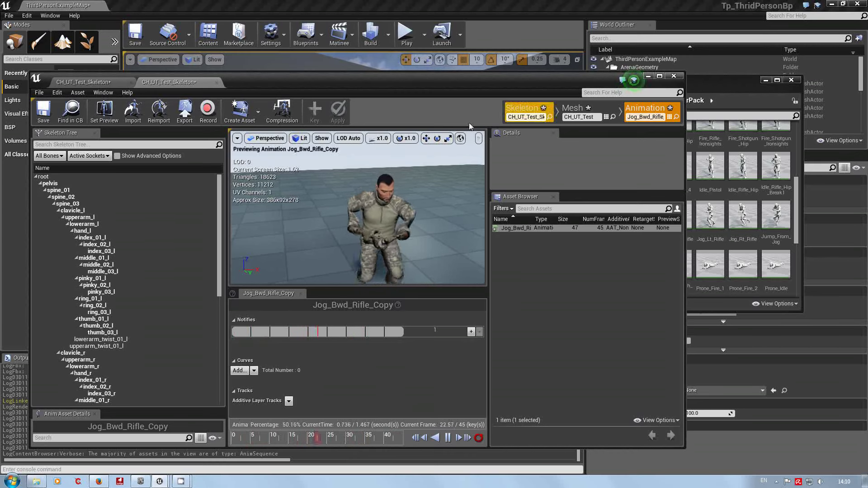
click(515, 110)
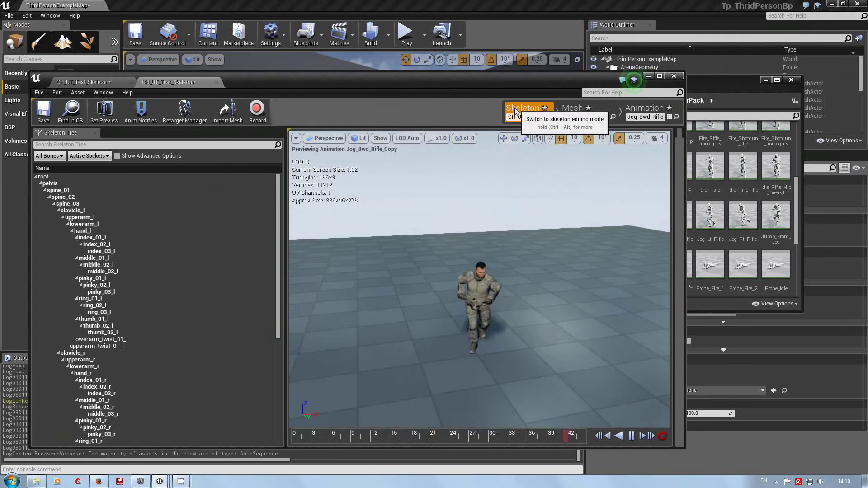
click(217, 82)
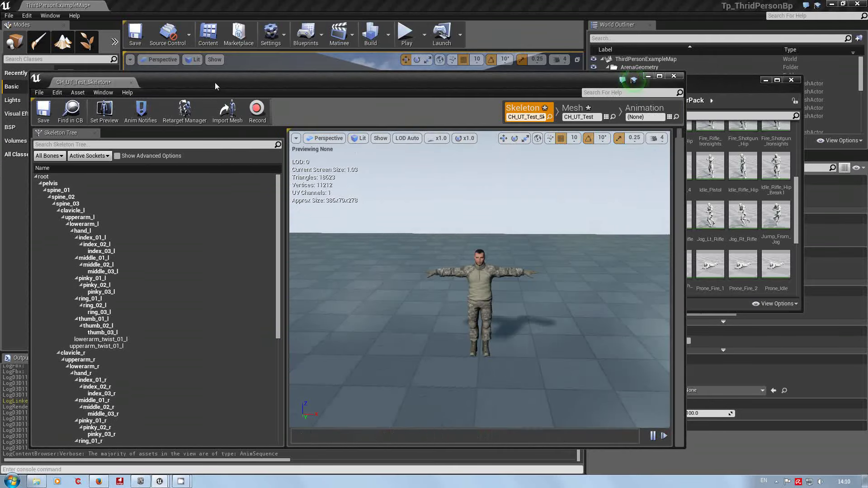
Show the retarget base pose of CH_UT_Test_Skeleton from the Retarget Manager and move that window clear of the skeleton tree
mouse_move(463, 247)
mouse_down()
mouse_move(452, 257)
mouse_move(452, 250)
mouse_up()
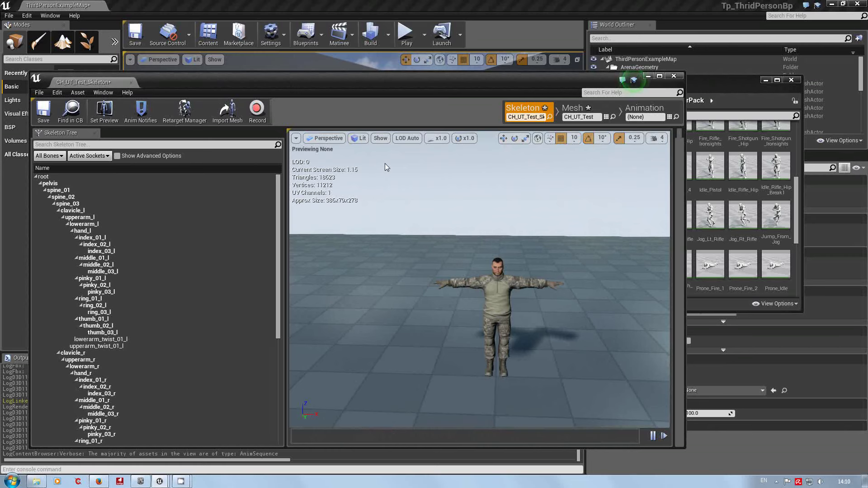
click(181, 111)
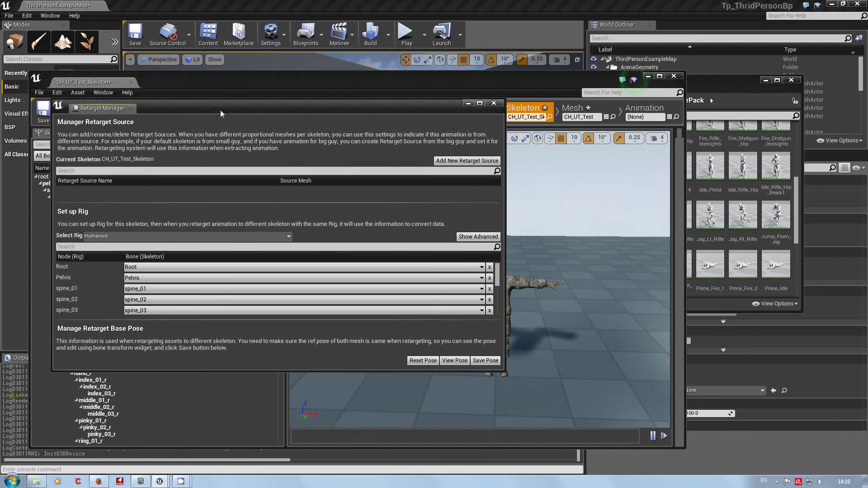
drag(221, 113, 179, 126)
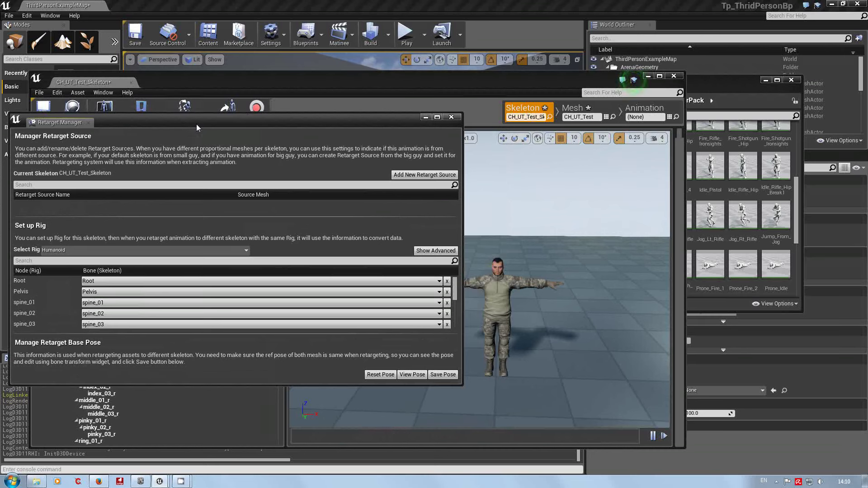
drag(197, 121, 195, 140)
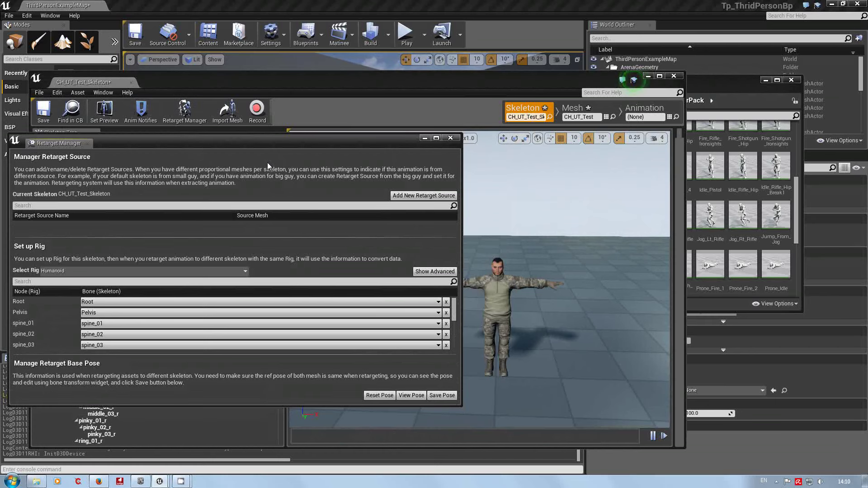
click(412, 396)
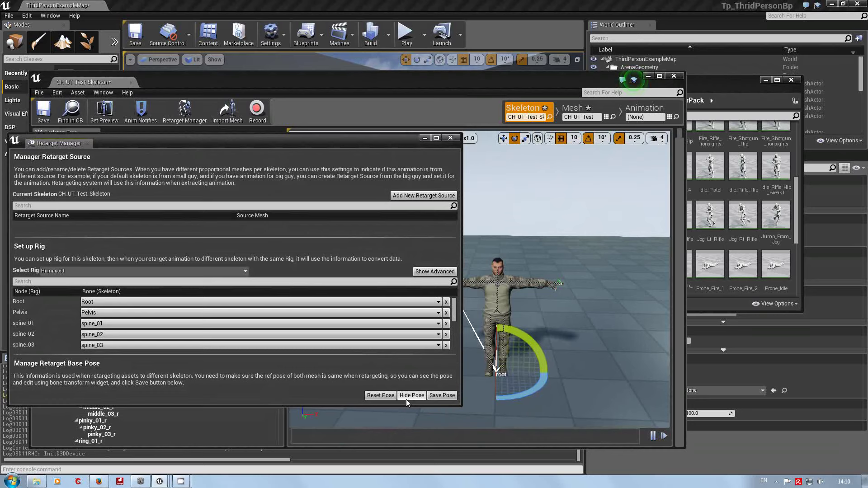
drag(348, 138, 386, 425)
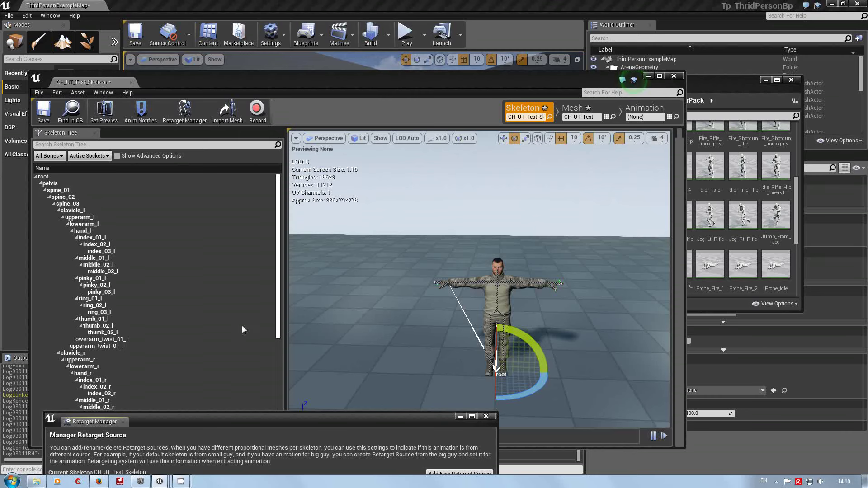
Rotate the upperarm_r and upperarm_l bones downward so both arms match the mannequin's A-pose
click(80, 360)
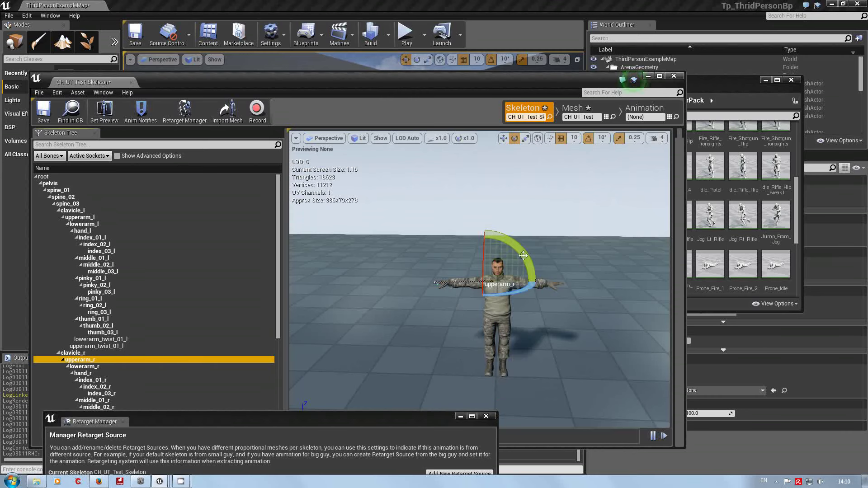
drag(523, 256, 530, 287)
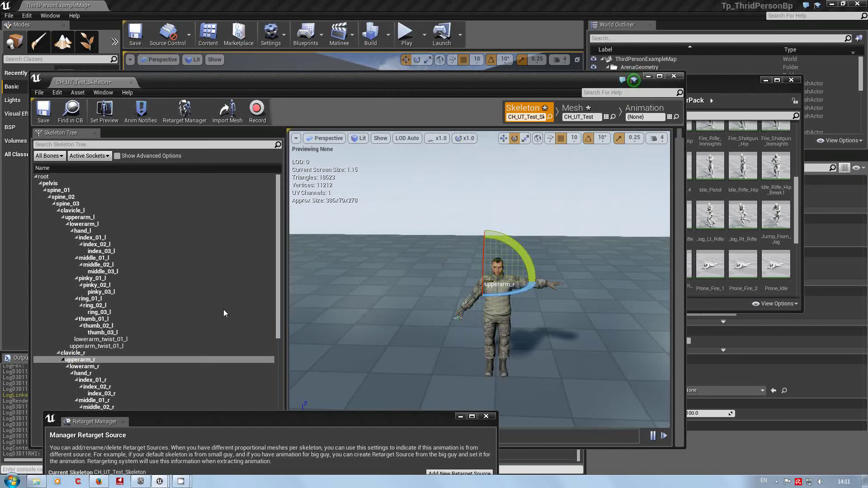
mouse_move(276, 285)
mouse_down()
mouse_move(277, 354)
mouse_move(271, 295)
mouse_up()
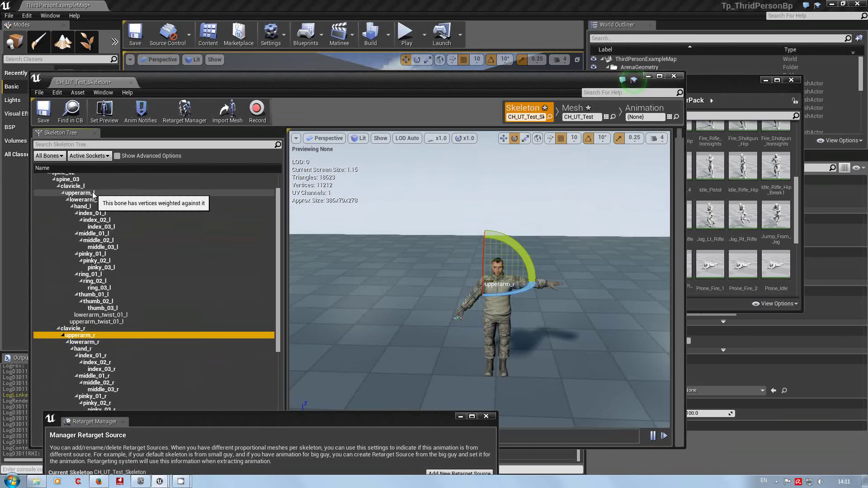
click(93, 193)
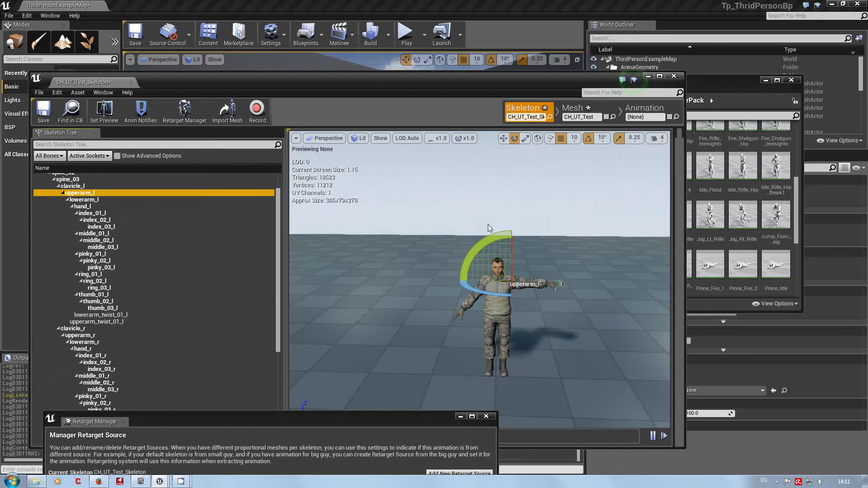
drag(479, 246, 525, 276)
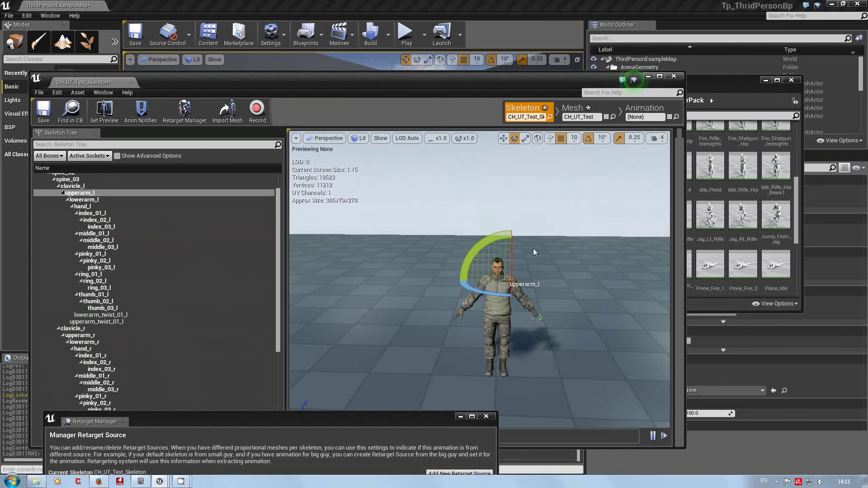
mouse_move(395, 319)
mouse_down()
mouse_move(400, 298)
mouse_move(409, 312)
mouse_up()
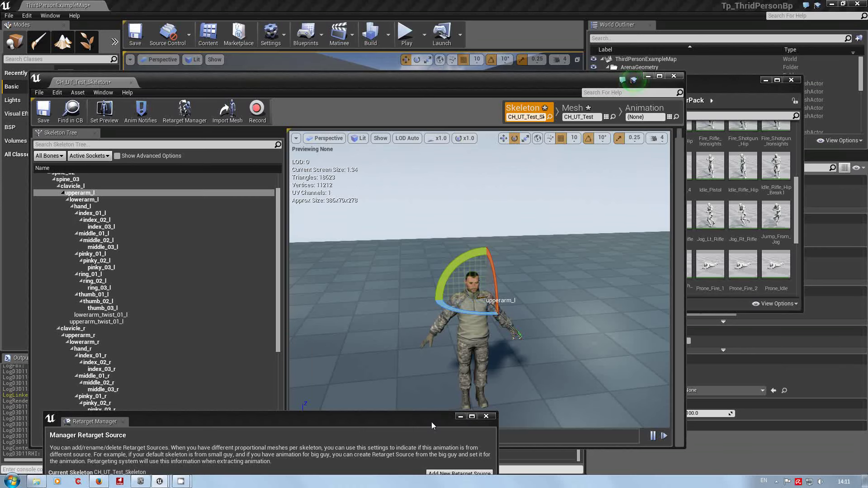
Save the adjusted retarget base pose, close the Retarget Manager, and save the CH_UT_Test_Skeleton asset
drag(430, 421, 380, 179)
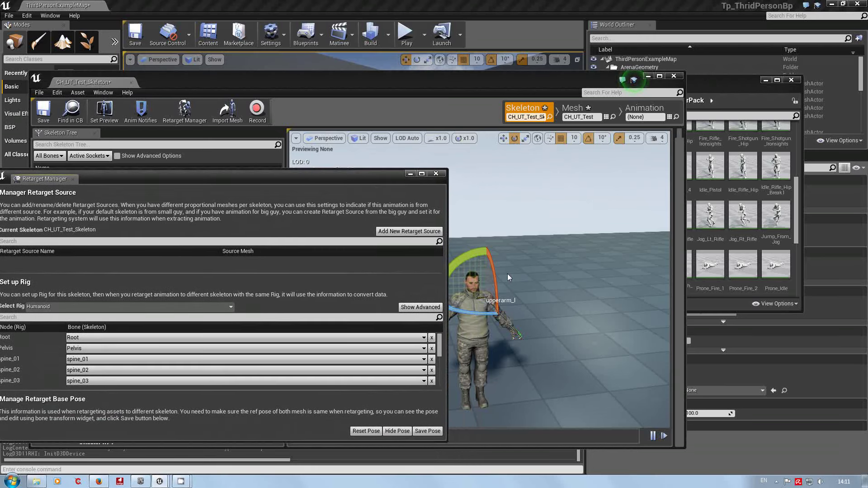
click(430, 432)
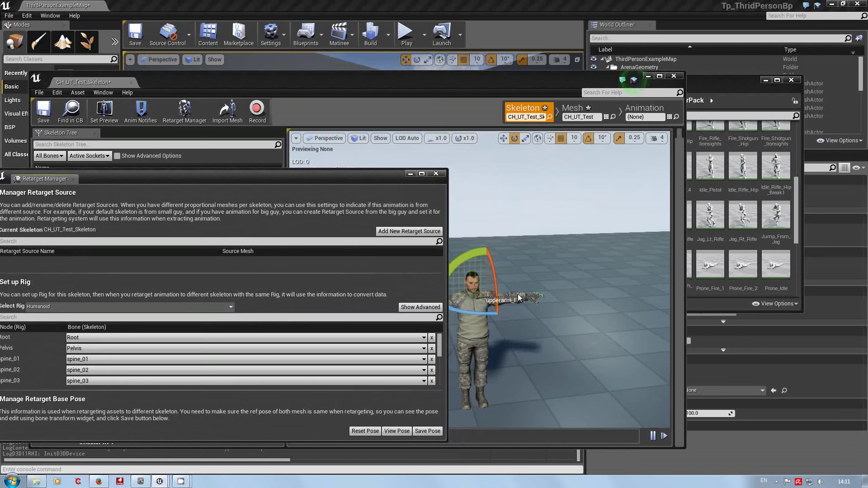
click(437, 174)
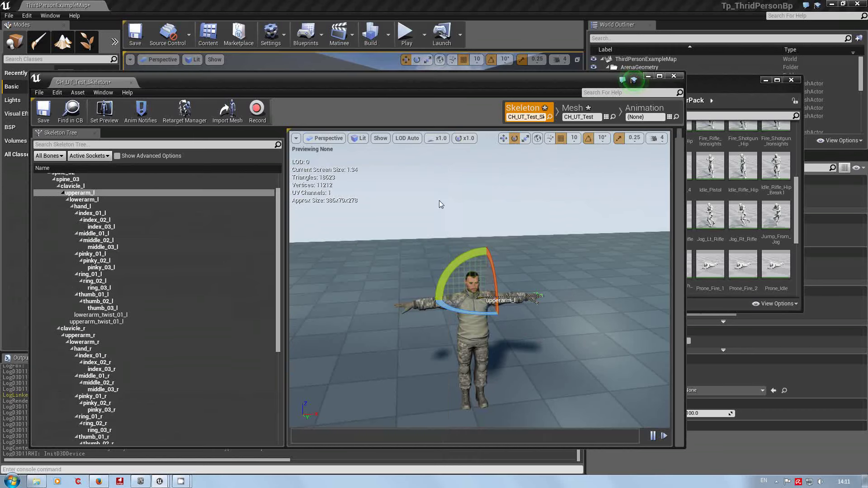
click(38, 116)
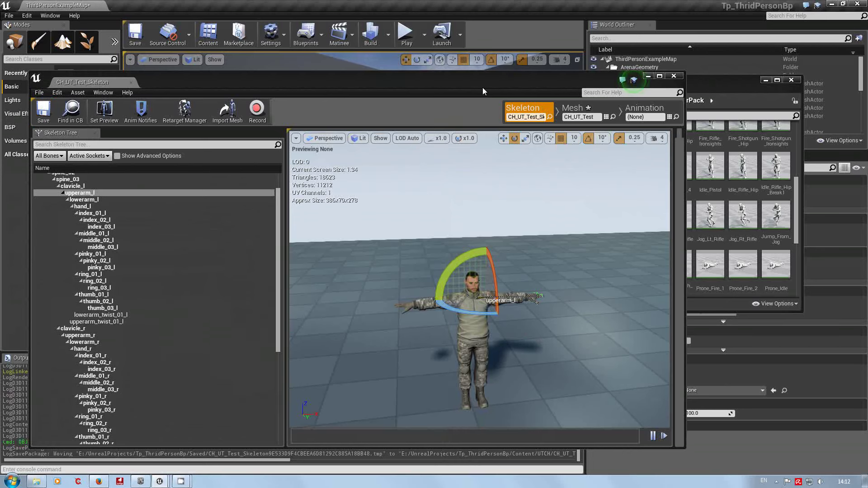
Duplicate the Jog_Fwd_Rifle animation from AnimStarterPack and retarget the copy to CH_UT_Test_Skeleton
drag(470, 87, 497, 436)
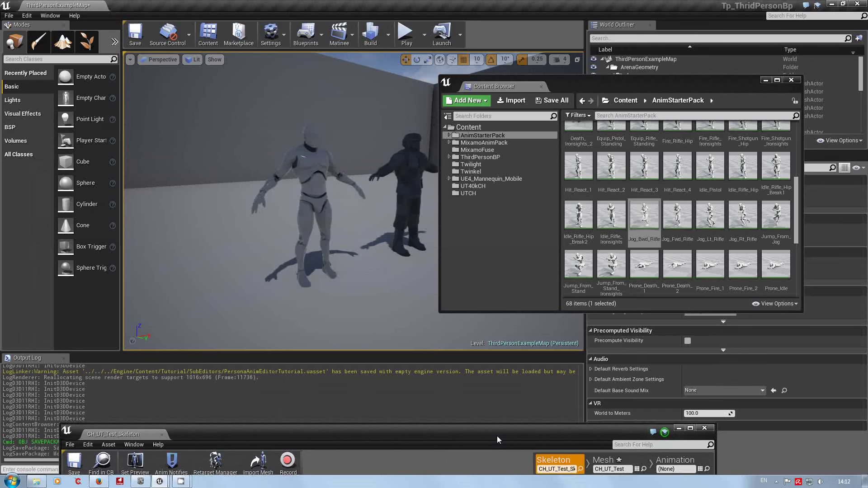
right_click(676, 216)
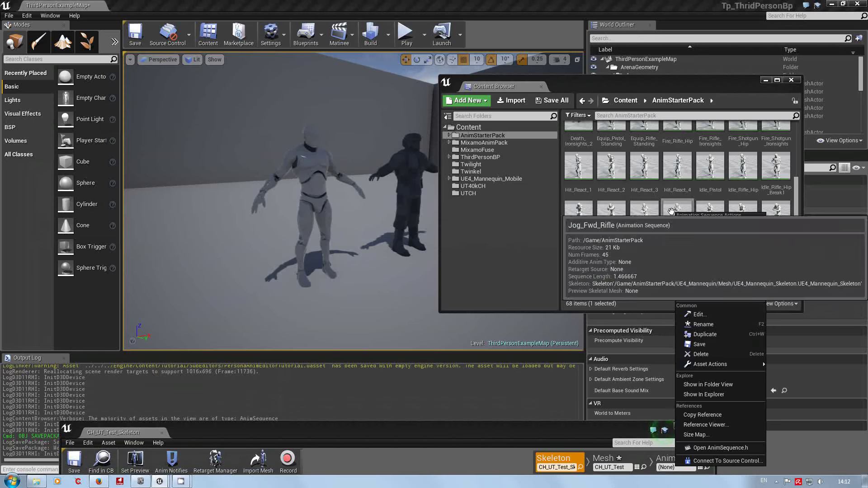
mouse_move(728, 255)
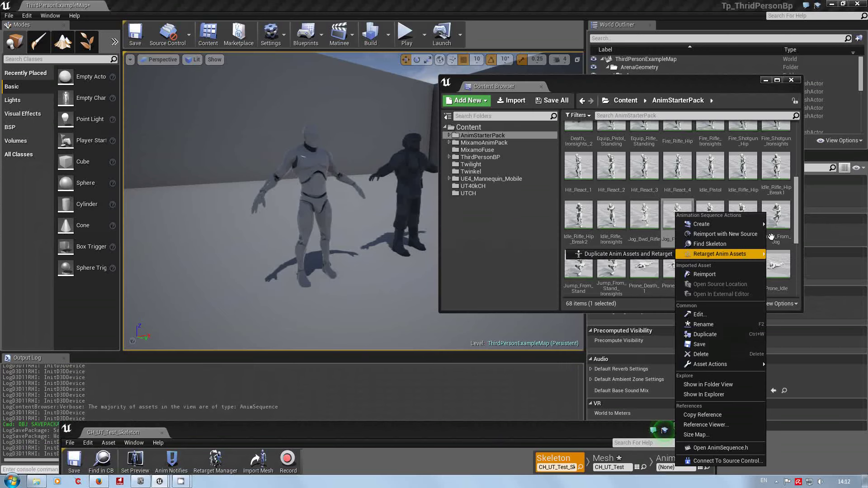
drag(658, 85, 312, 69)
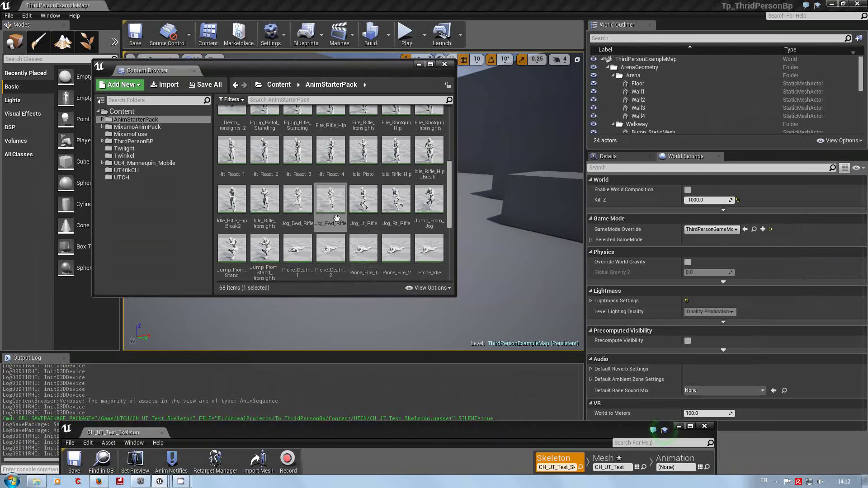
right_click(331, 200)
mouse_move(392, 250)
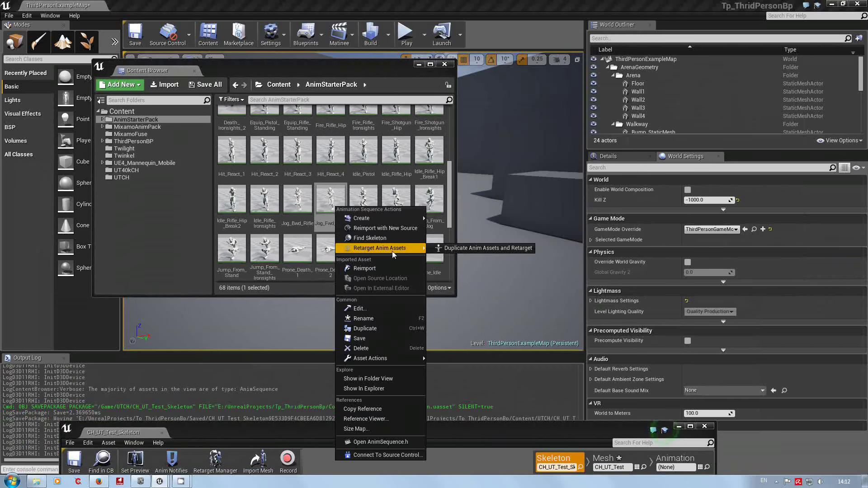
click(495, 247)
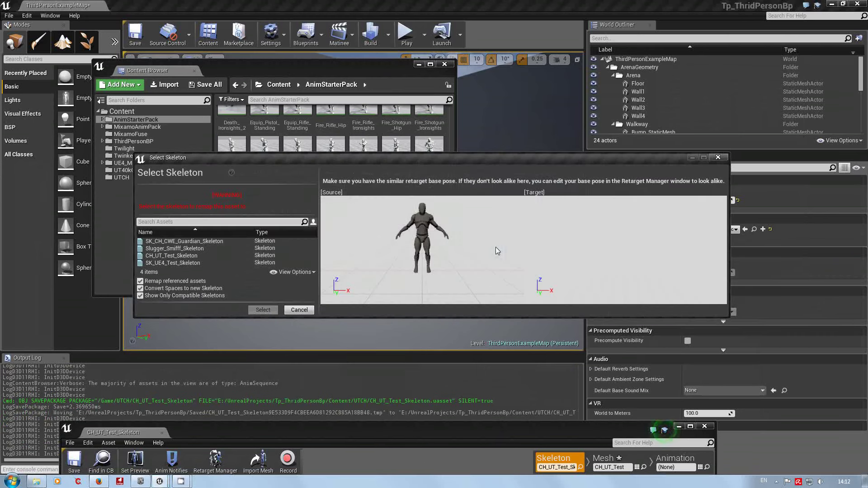
click(181, 256)
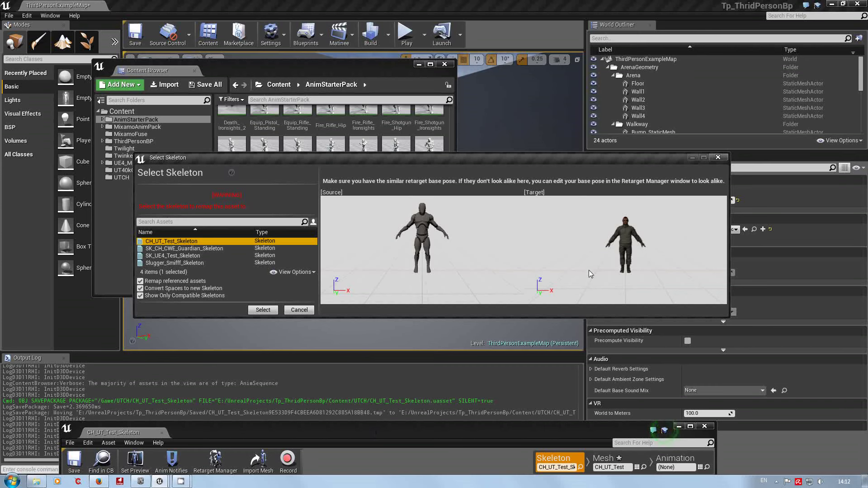
click(263, 310)
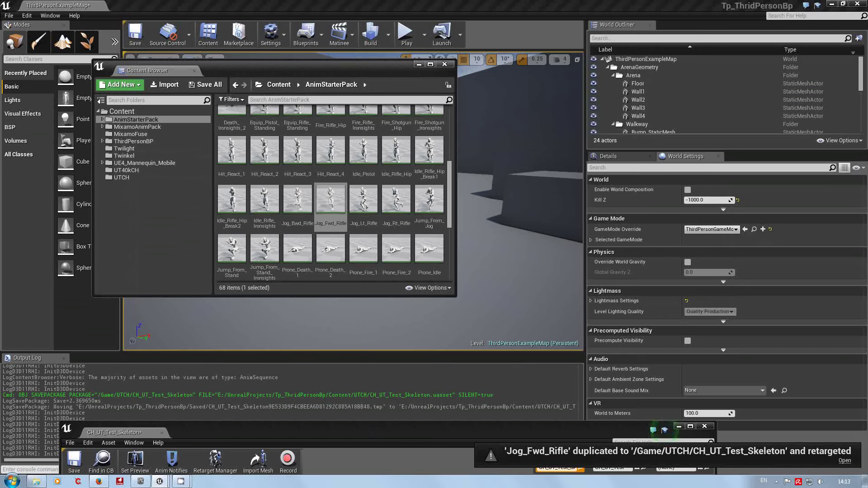
Try to retarget everything in the AnimStarterPack folder at once by selecting and loading all its assets
drag(452, 203, 444, 254)
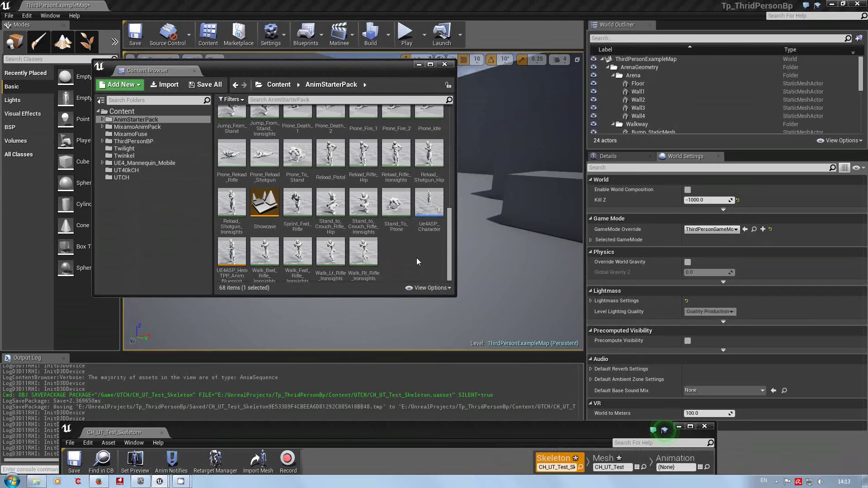
key(ctrl+a)
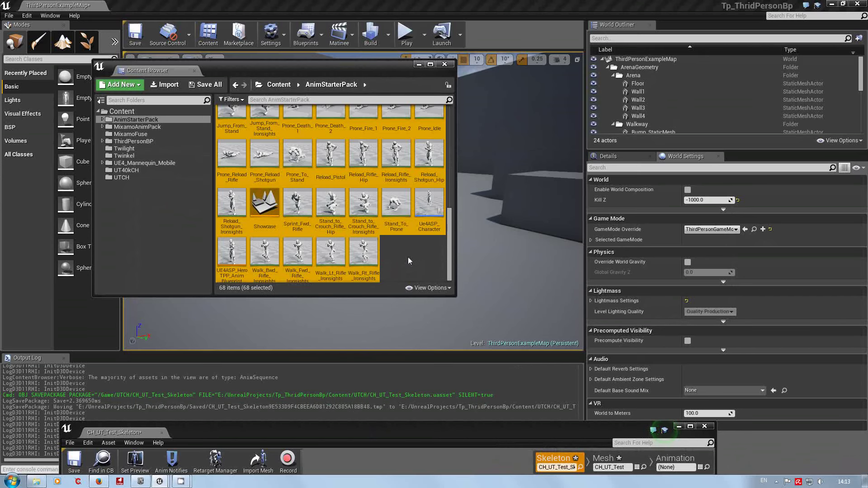
double_click(356, 262)
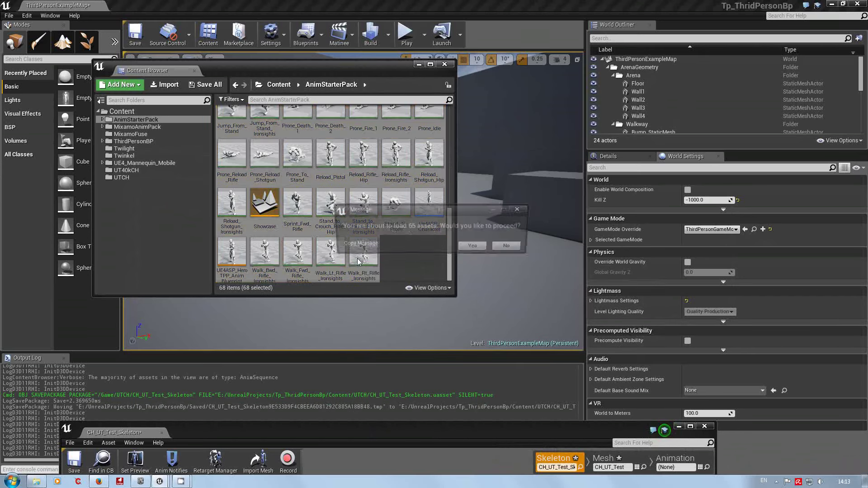
click(479, 249)
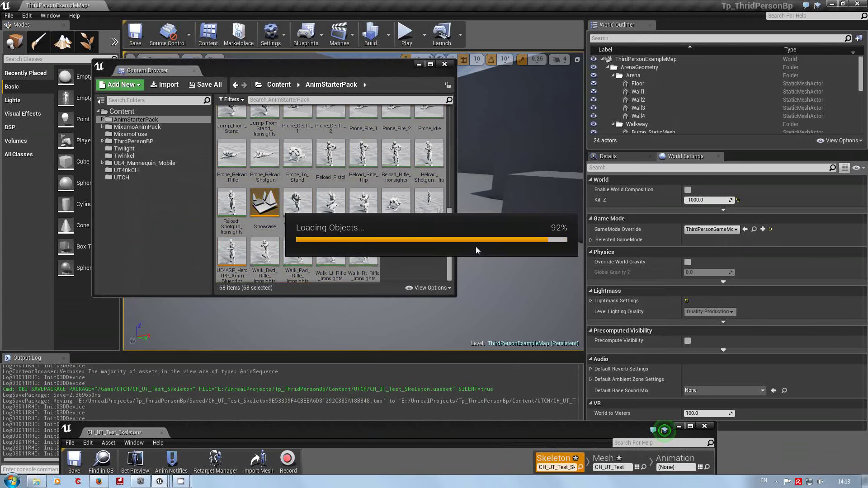
right_click(357, 258)
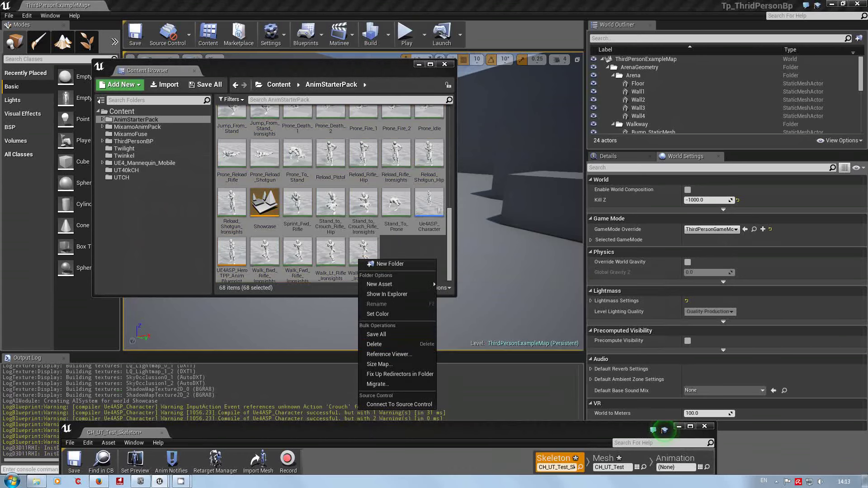
drag(451, 251, 472, 142)
click(165, 223)
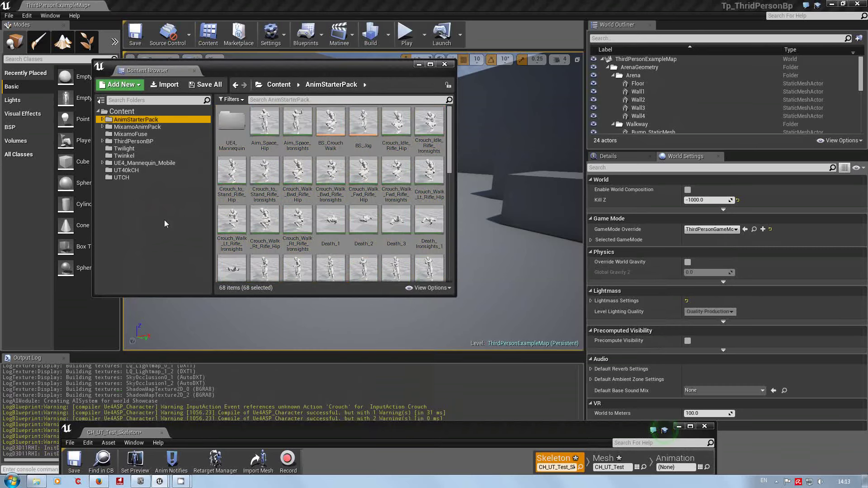
Select the animation sequences from Crouch_to_Stand_Rifle_Hip through Fire_Shotgun_Ironsights and show their Duplicate Anim Assets and Retarget option without running it
click(231, 171)
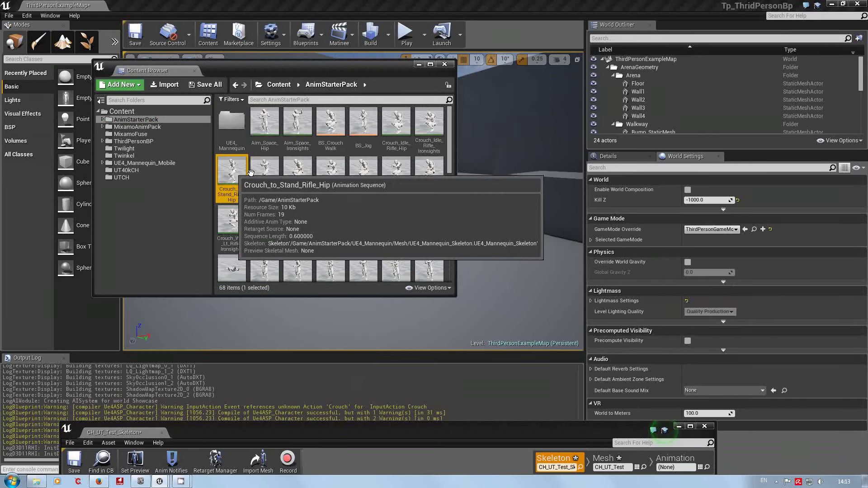
shift+click(435, 269)
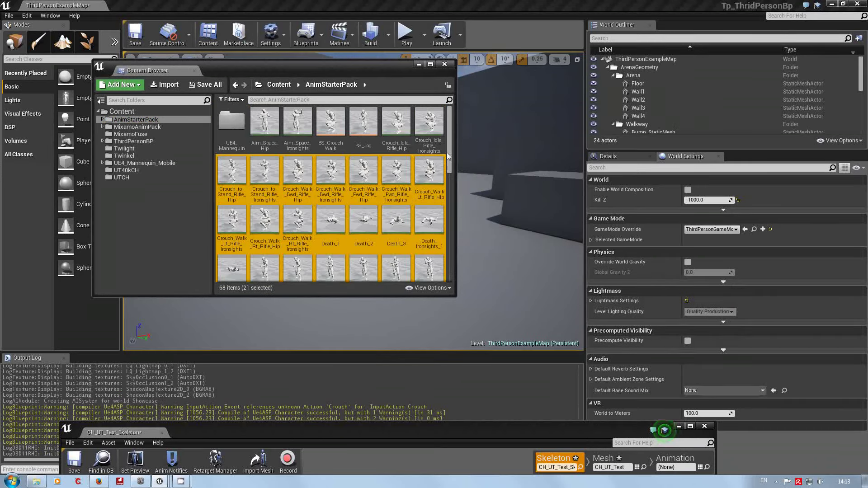
scroll(453, 166, down, 2)
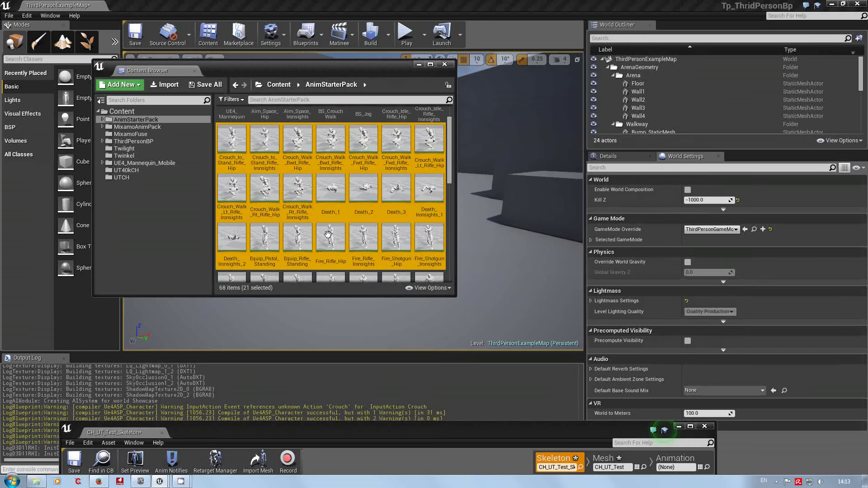
right_click(306, 221)
mouse_move(334, 263)
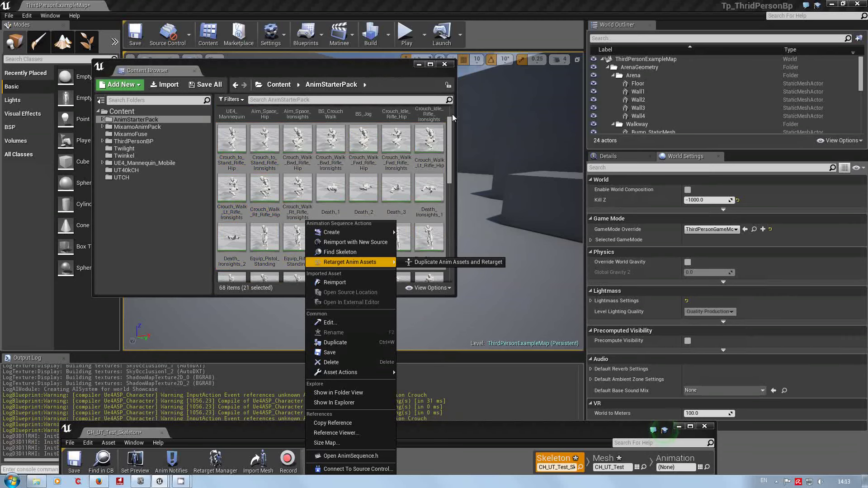
click(451, 173)
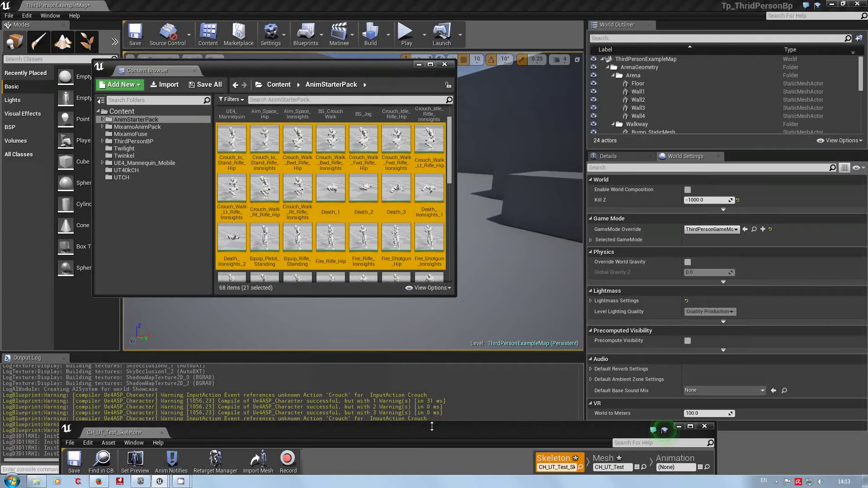
Open Jog_Fwd_Rifle_Copy from the UTCH folder and examine the retargeted character close up during playback
drag(431, 433, 424, 94)
click(364, 68)
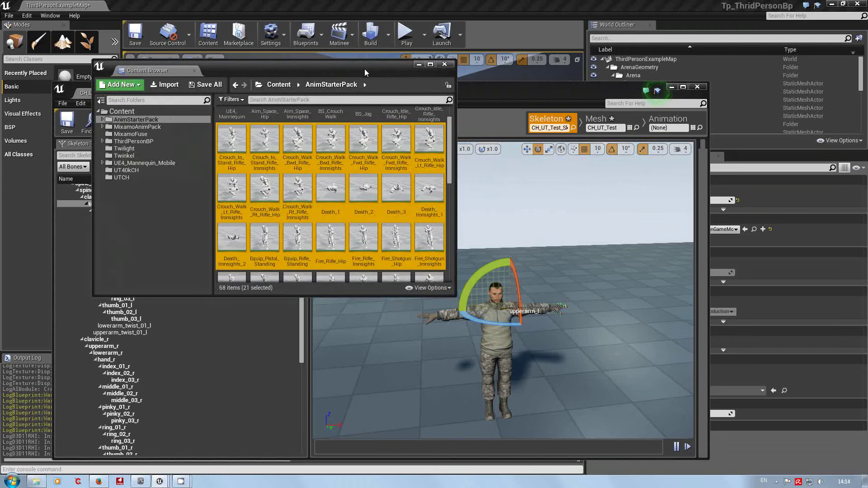
click(121, 177)
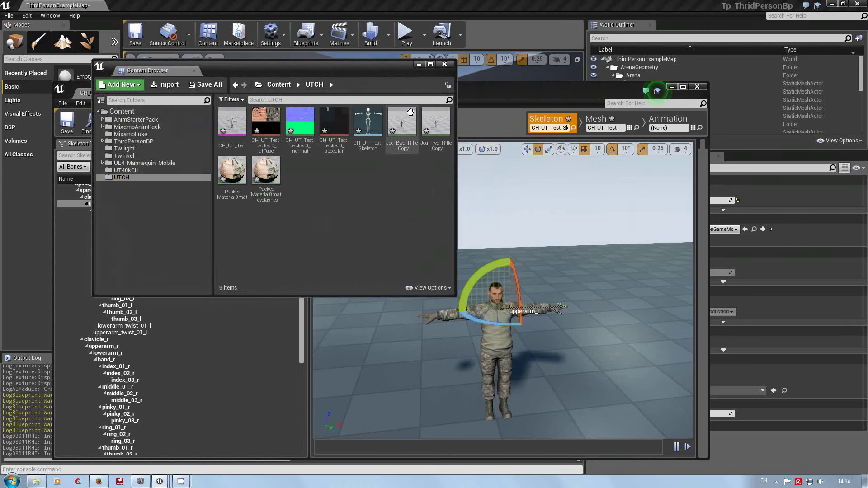
double_click(436, 123)
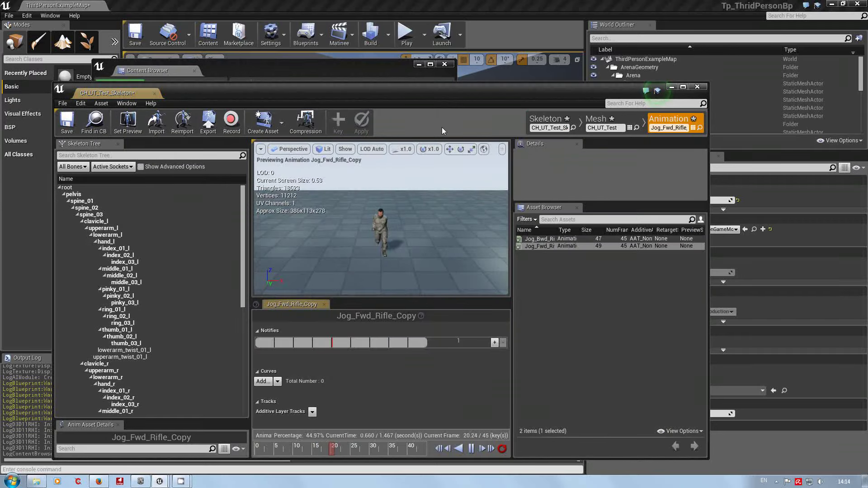
drag(343, 267, 376, 201)
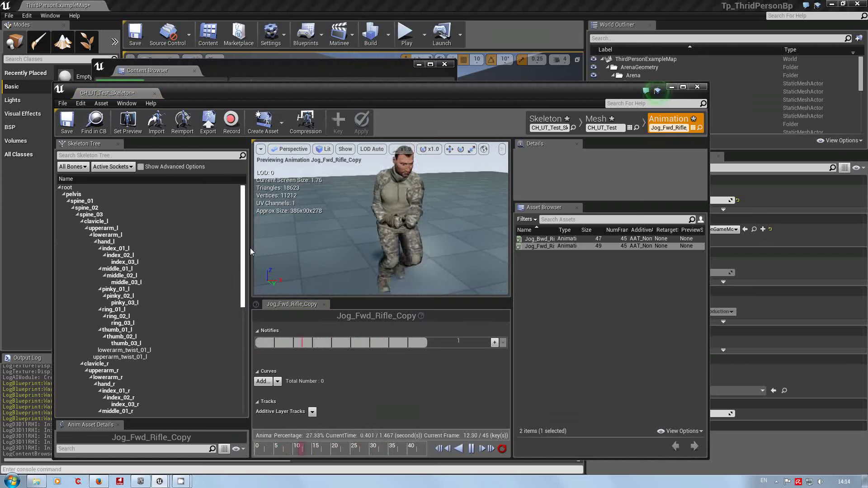
Switch CH_UT_Test_Skeleton to skeleton editing mode and show the advanced translation retargeting options in a widened bone tree
drag(249, 246, 298, 235)
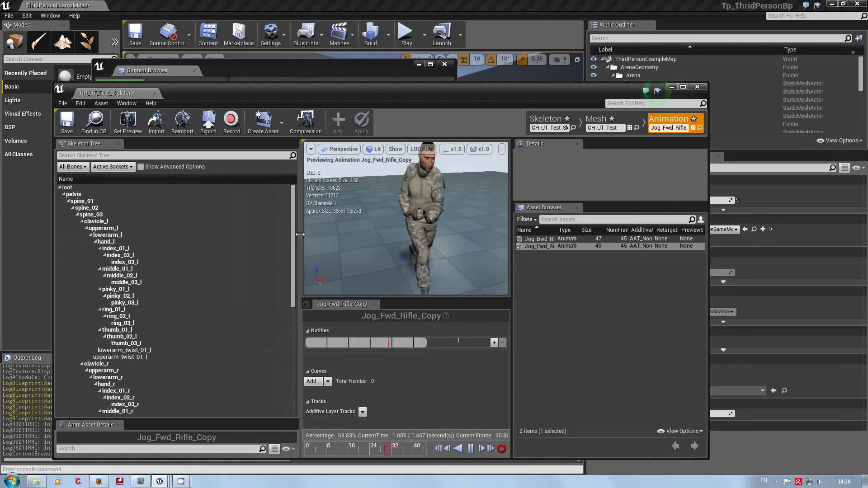
click(141, 167)
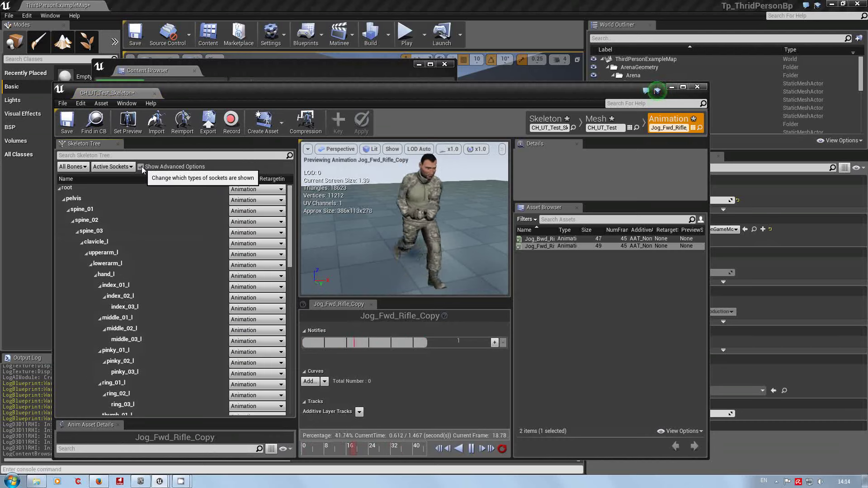
click(549, 120)
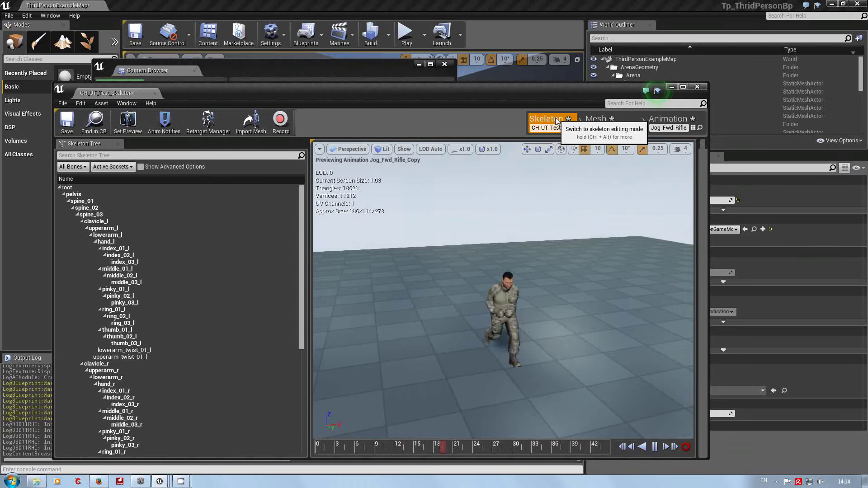
click(141, 167)
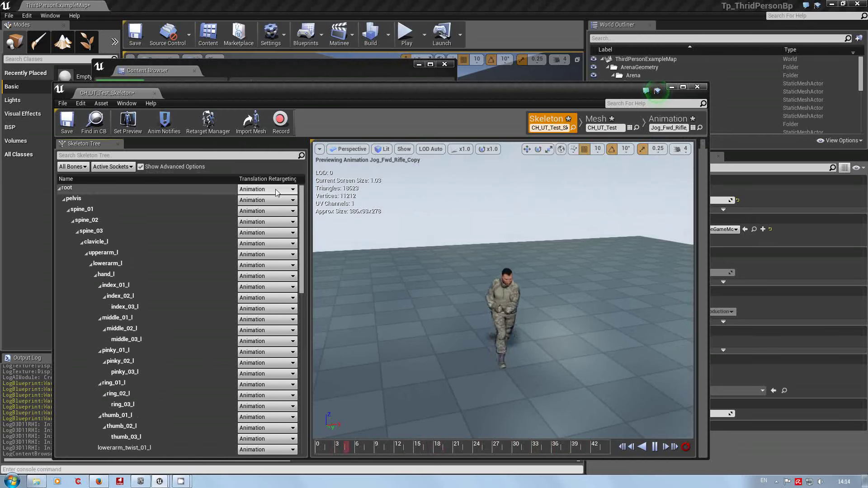
Recursively set the translation retargeting of all bones from root downward to Skeleton
drag(300, 286, 302, 244)
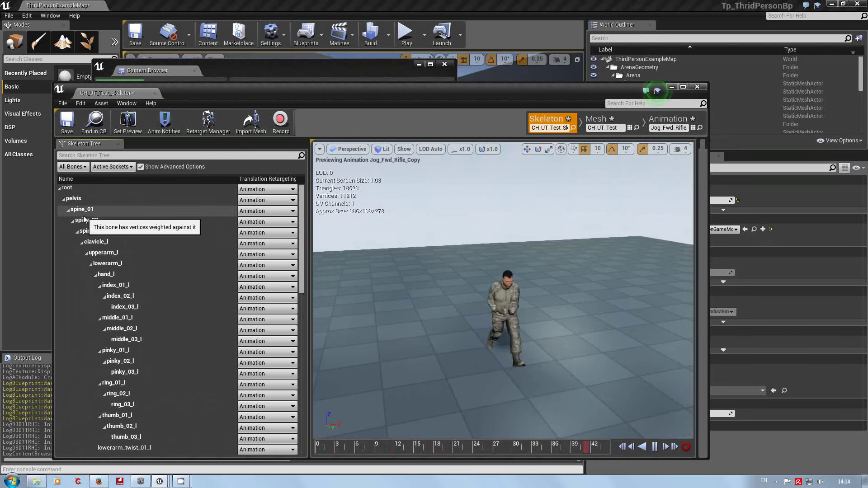
click(112, 194)
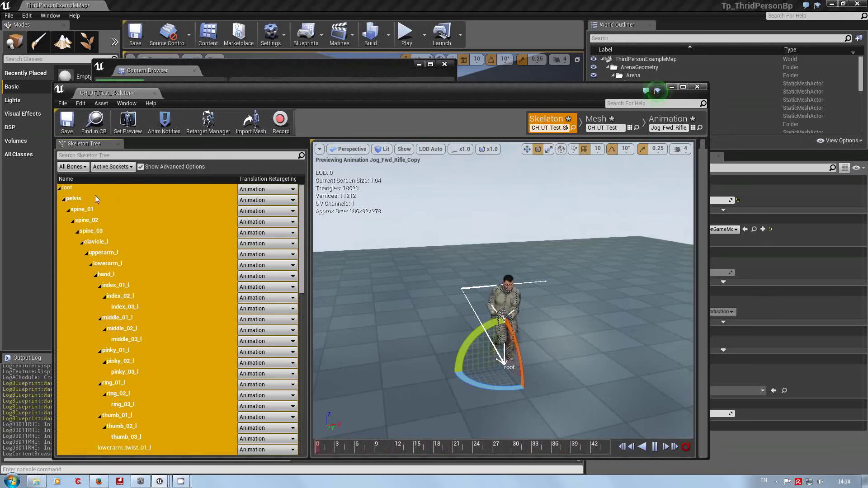
right_click(109, 200)
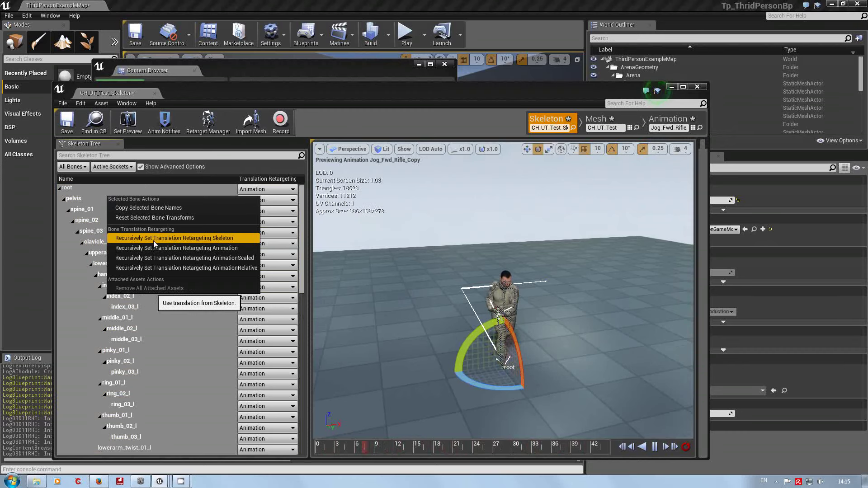
click(222, 237)
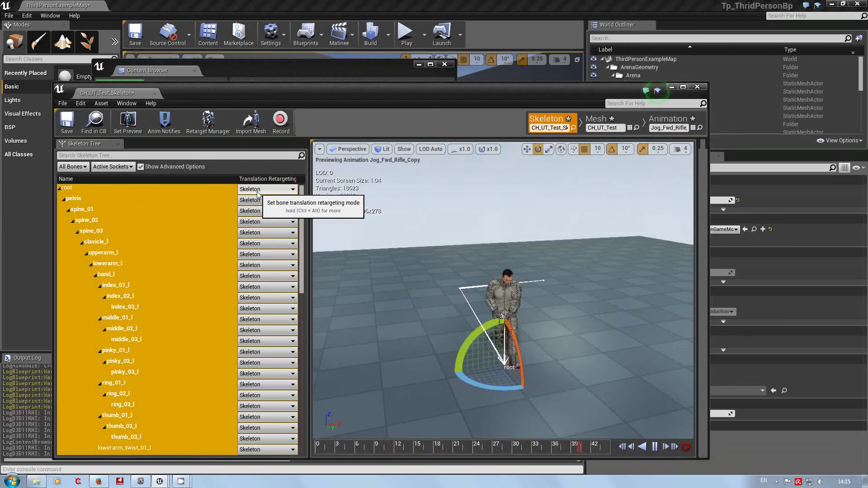
Set the translation retargeting mode of the root and pelvis bones to Animation
click(201, 224)
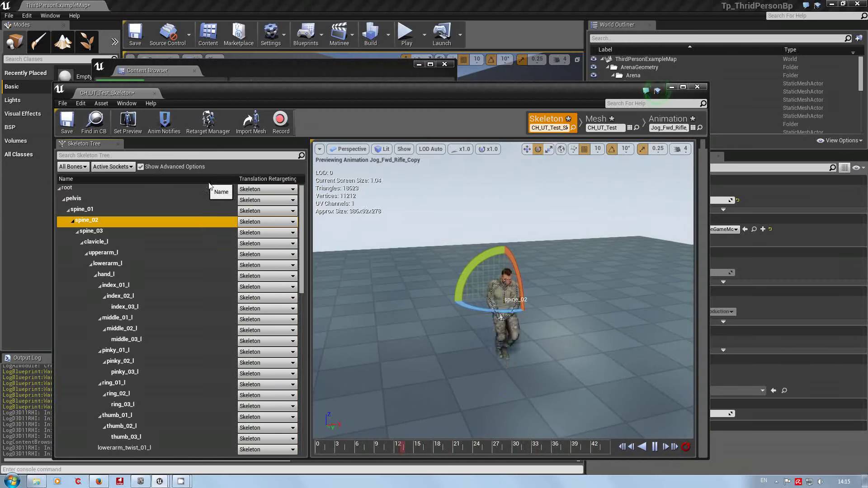
click(264, 210)
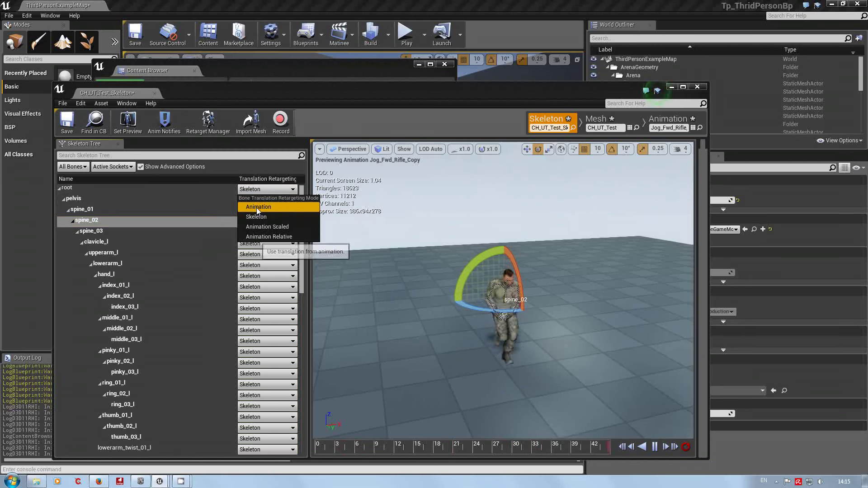
click(256, 207)
click(266, 201)
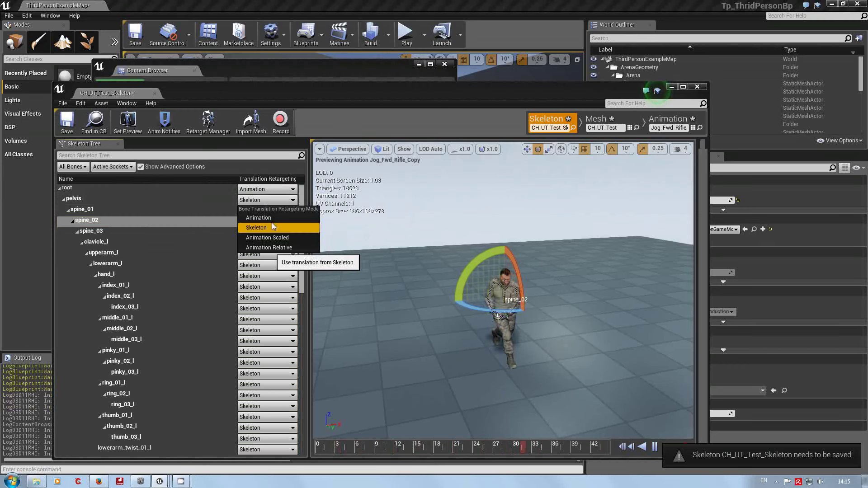
click(272, 221)
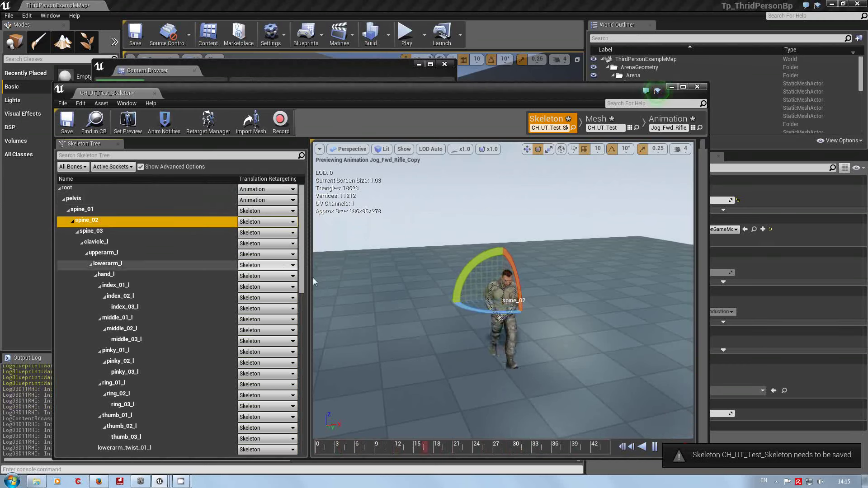
Recursively set the translation retargeting of the IK bones from ik_foot_root through ik_hand_r to Animation
drag(305, 264, 307, 423)
click(117, 387)
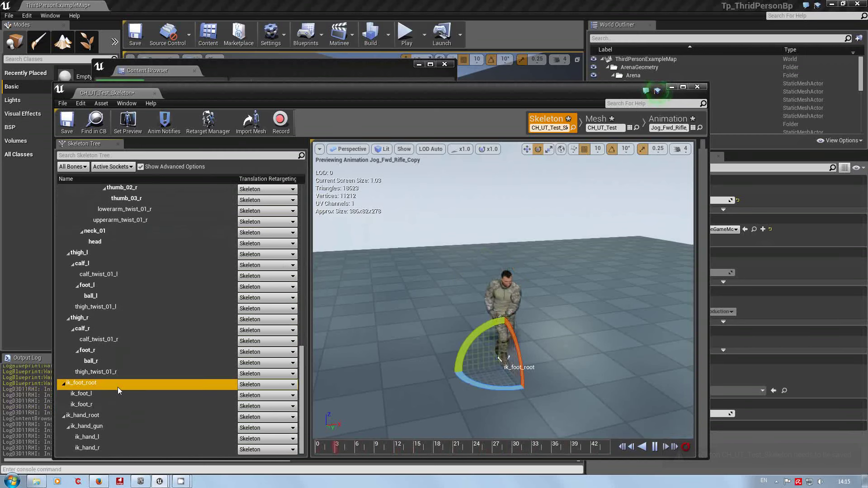
shift+click(110, 445)
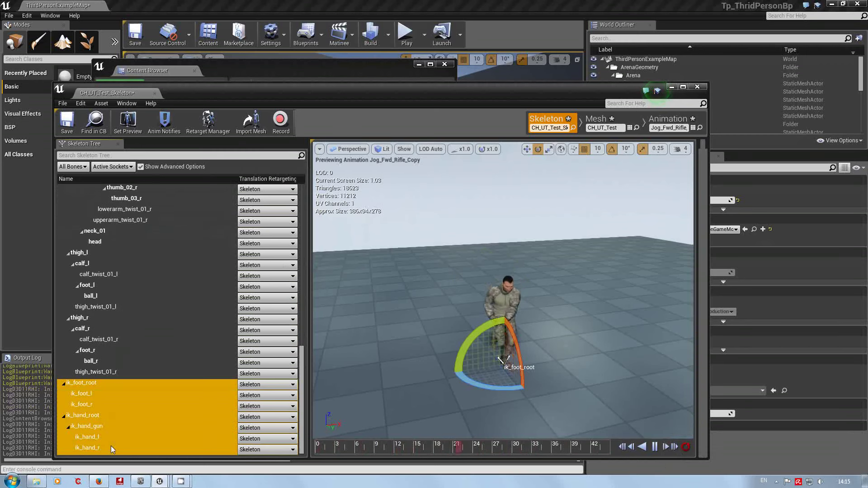
right_click(126, 393)
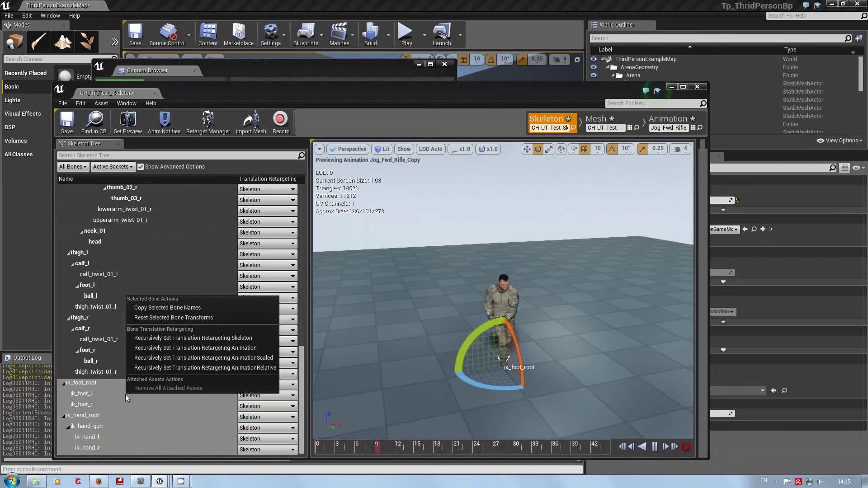
click(197, 349)
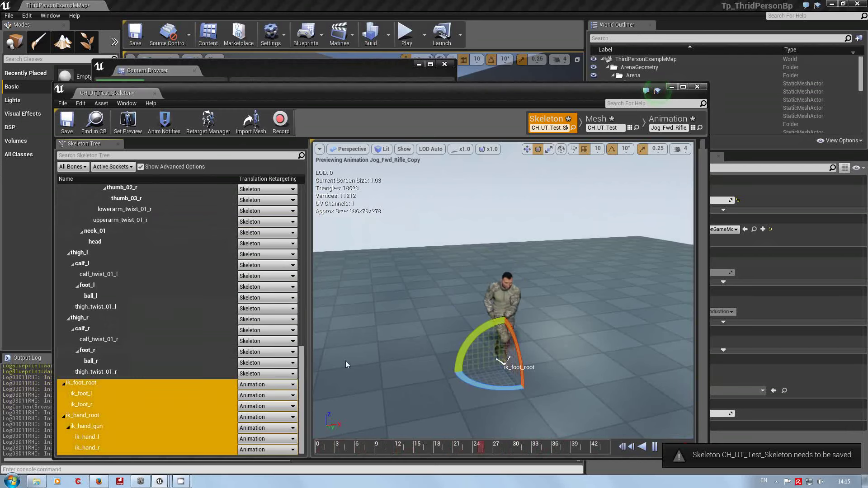
mouse_move(422, 397)
mouse_down()
mouse_move(451, 370)
mouse_move(455, 343)
mouse_move(456, 375)
mouse_move(422, 392)
mouse_up()
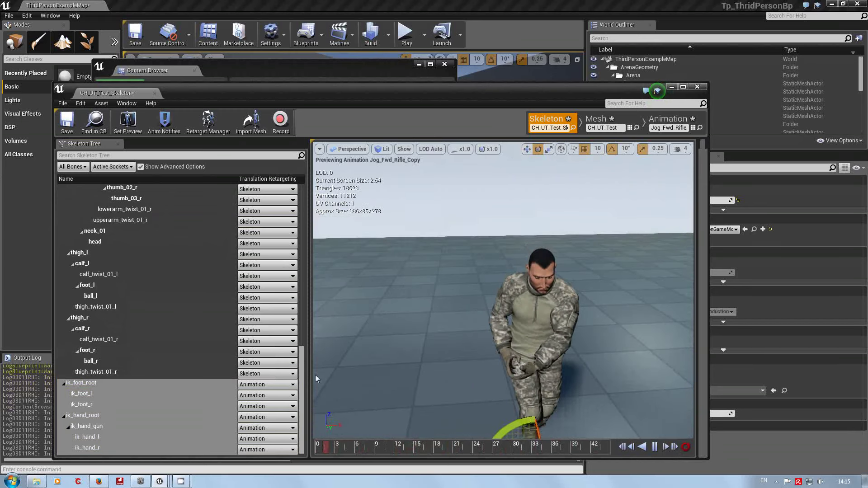
drag(302, 393, 312, 195)
Switch to Firefox to view the Unreal Engine Support video on Runtime Animation Retargeting, and return to the CH_UT_Test_Skeleton editor
mouse_move(101, 482)
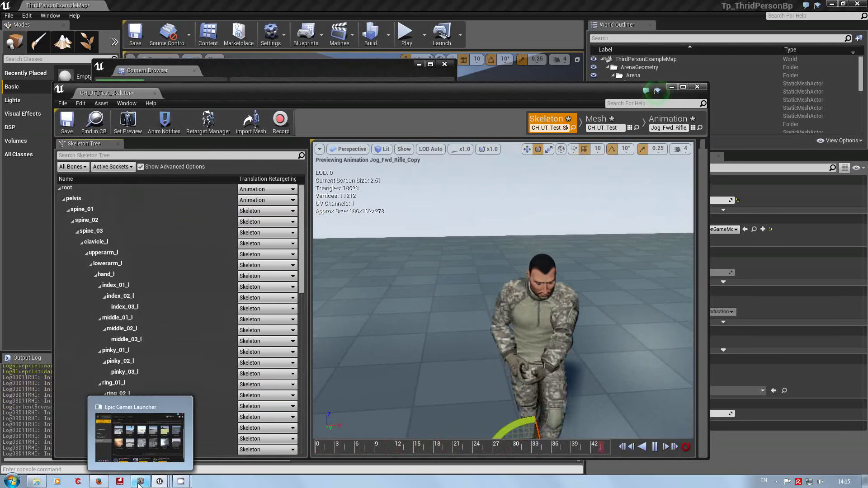
click(103, 438)
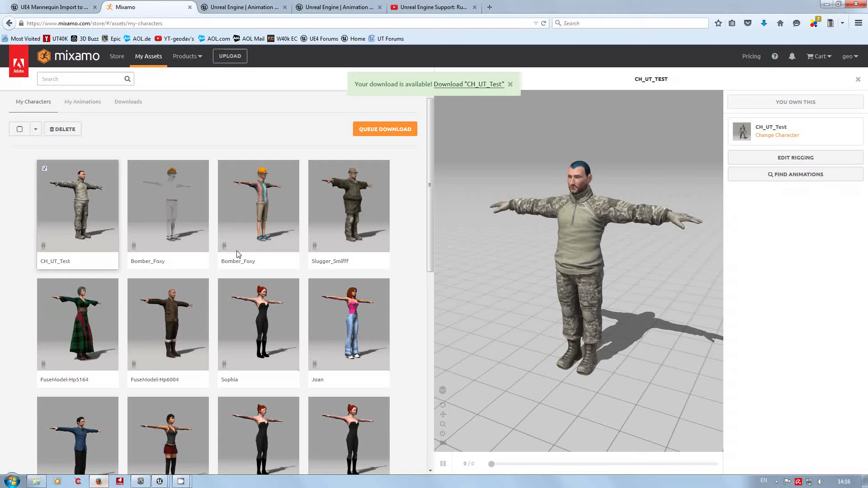
click(417, 9)
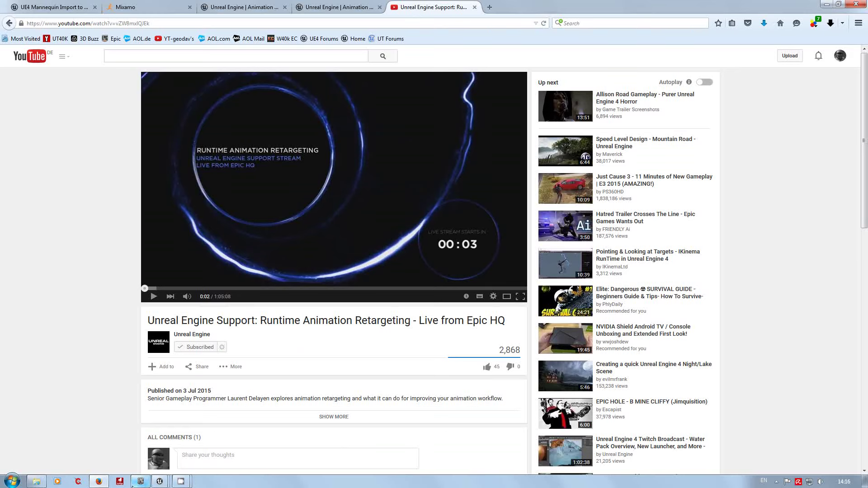
mouse_move(166, 485)
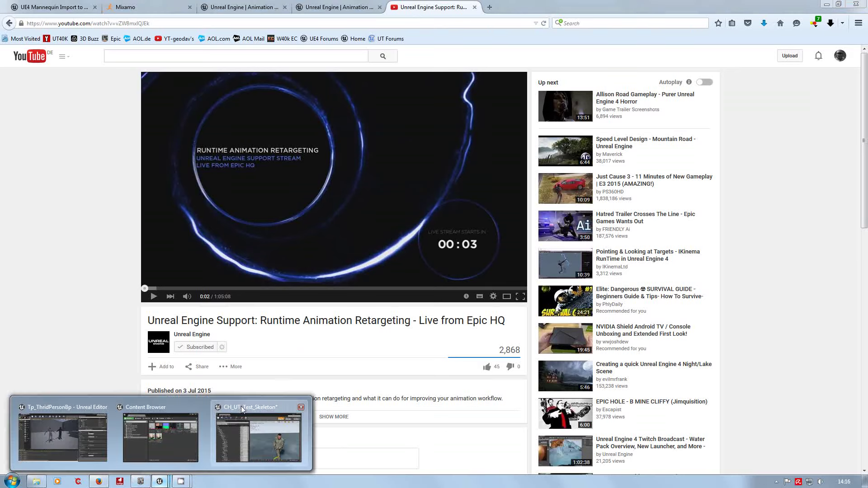
click(240, 406)
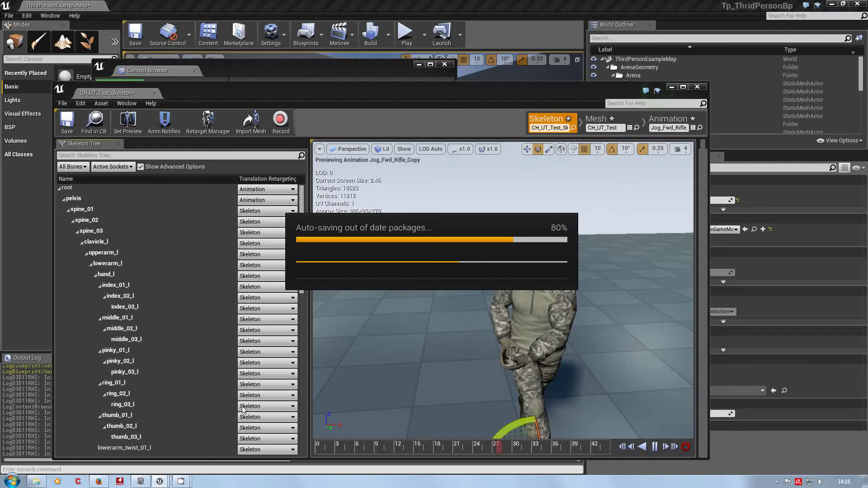
Switch to animation editing mode and examine the character close up while Jog_Fwd_Rifle_Copy plays
click(664, 119)
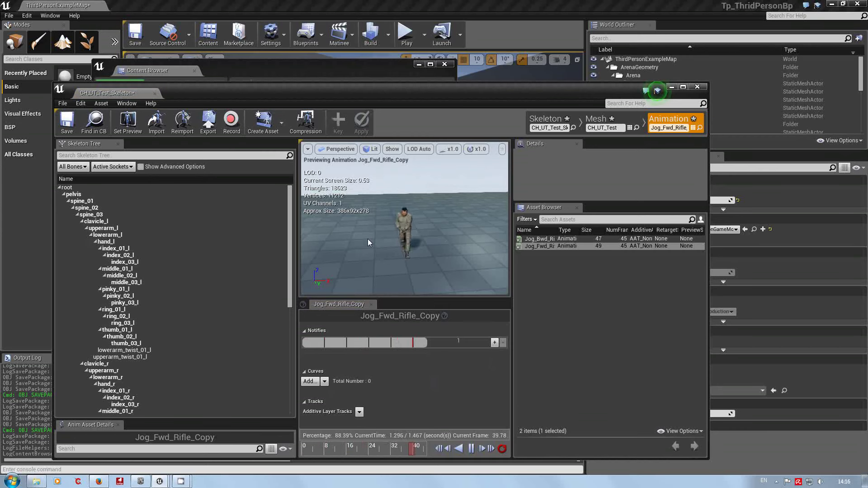
drag(401, 222, 419, 169)
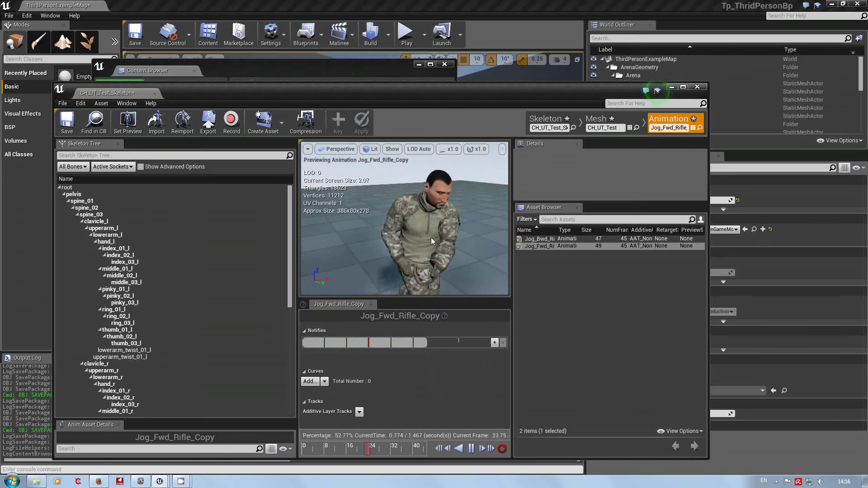
drag(460, 223, 435, 181)
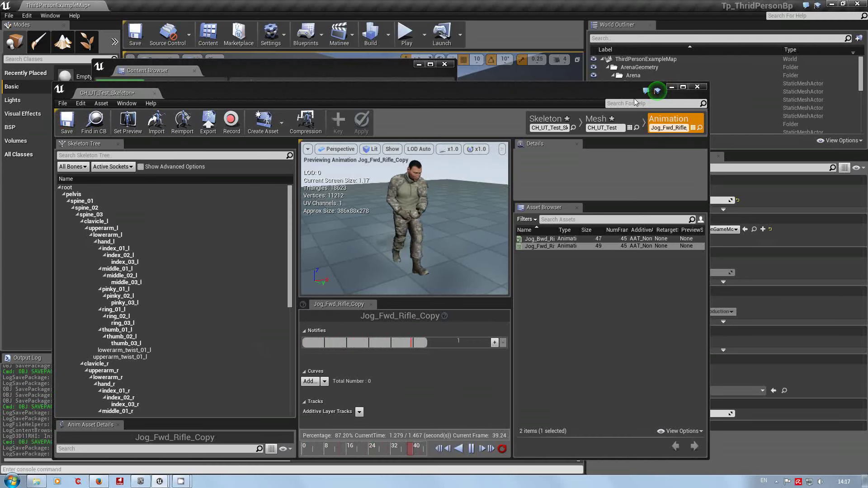
Close the skeleton editor and save all modified assets in the project
click(697, 86)
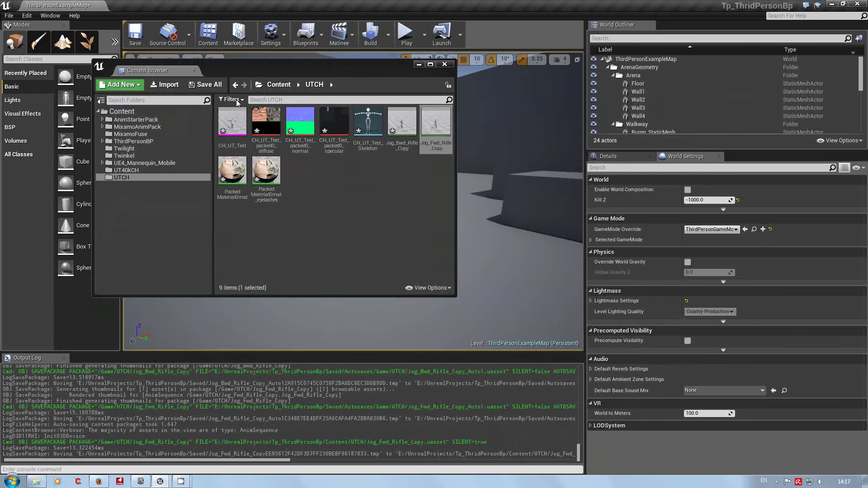
click(205, 85)
click(515, 325)
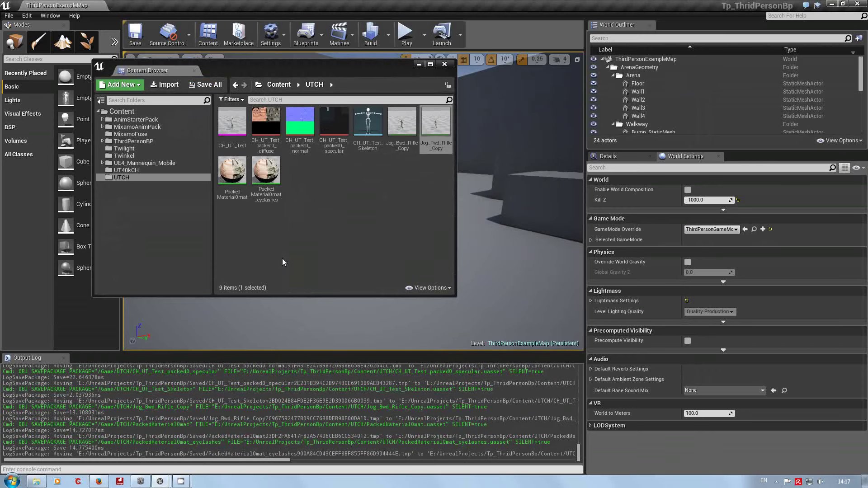
click(354, 243)
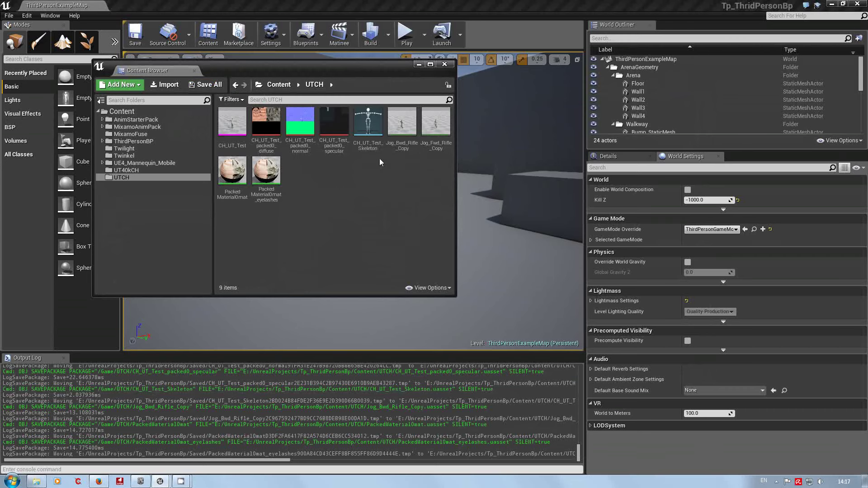
Reopen CH_UT_Test_Skeleton in animation mode, play Jog_Fwd_Rifle_Copy and show the advanced translation retargeting options
double_click(368, 124)
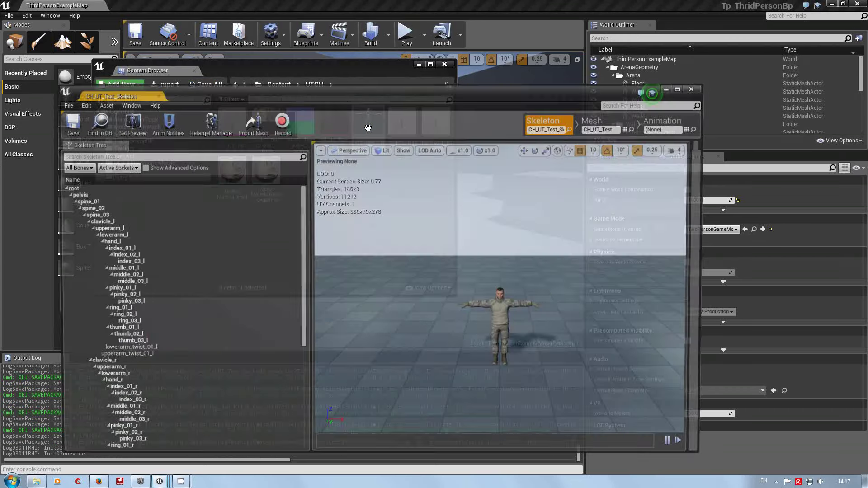
click(658, 120)
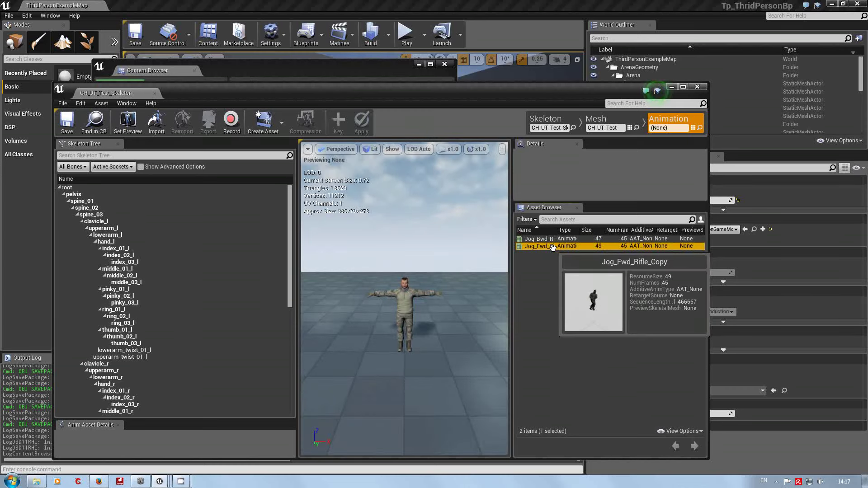
double_click(552, 247)
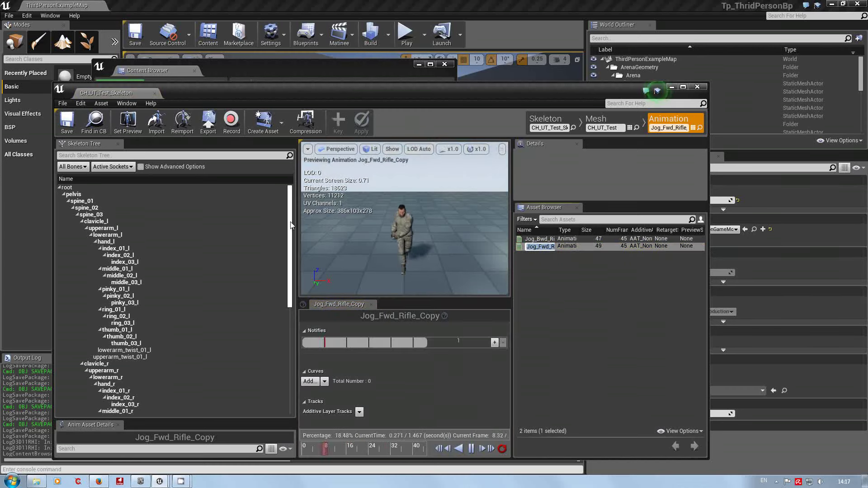
click(141, 166)
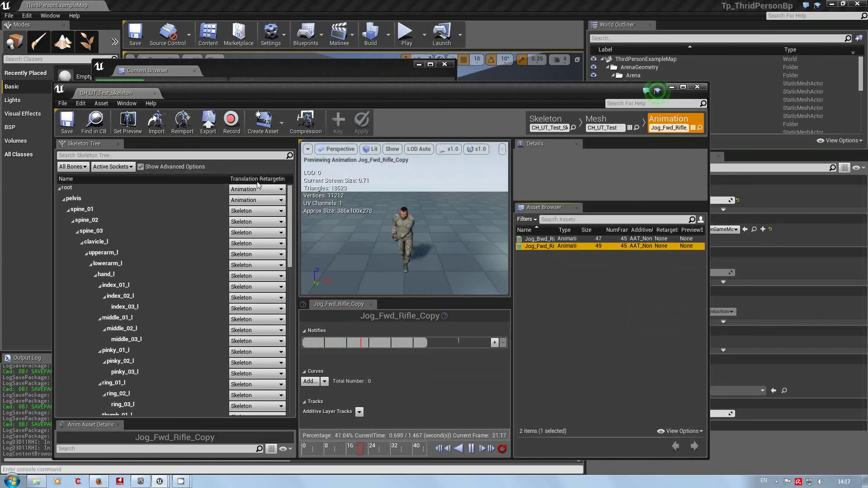
drag(375, 218, 406, 215)
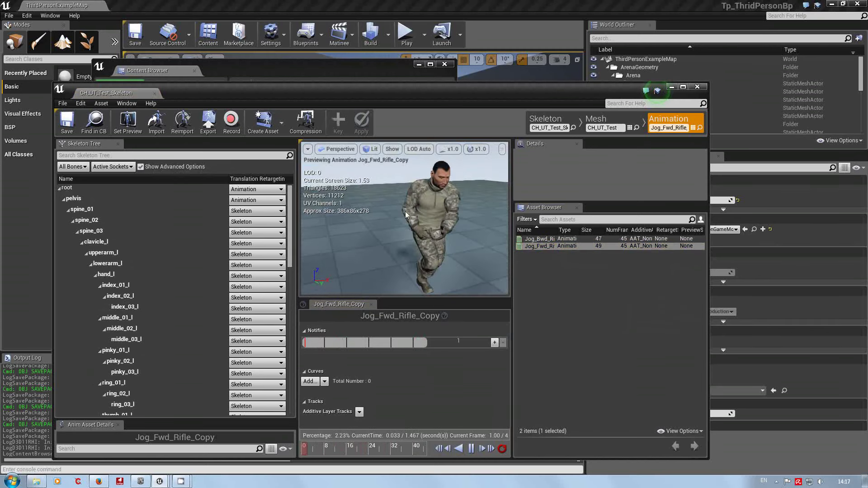
Try the Animation, Animation Scaled and Animation Relative retargeting modes on the clavicle_r bone, and return it to Skeleton
drag(290, 256, 296, 275)
click(104, 394)
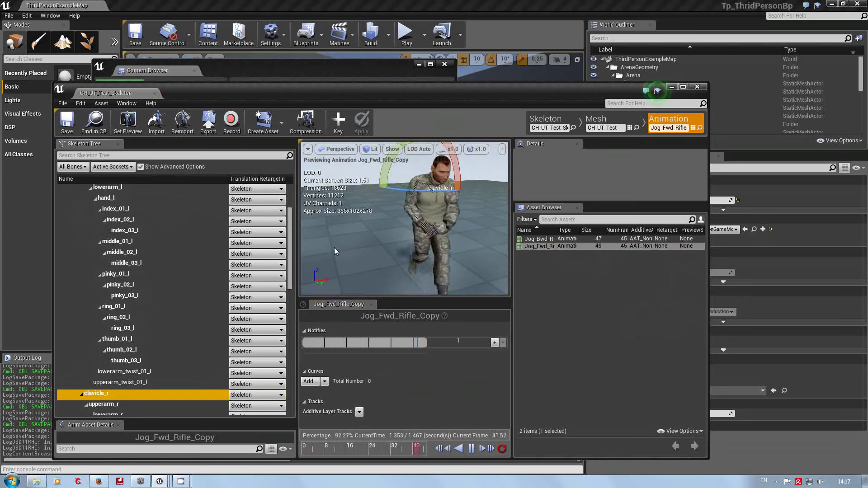
click(280, 394)
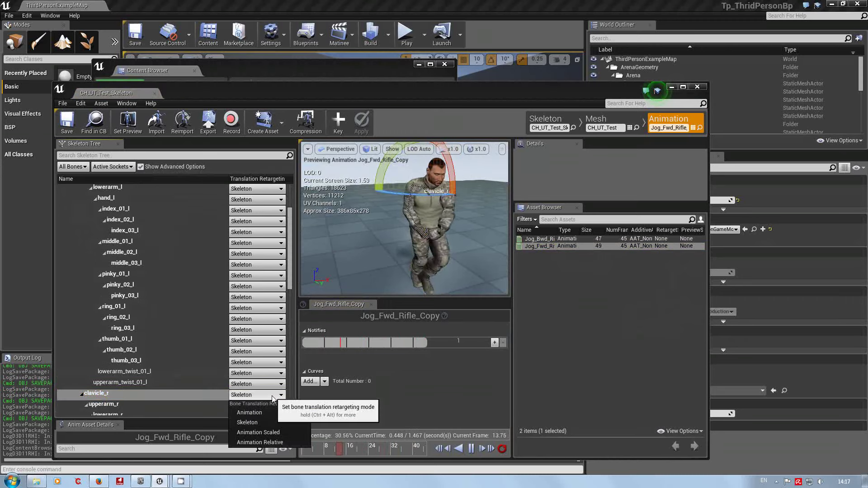
click(264, 413)
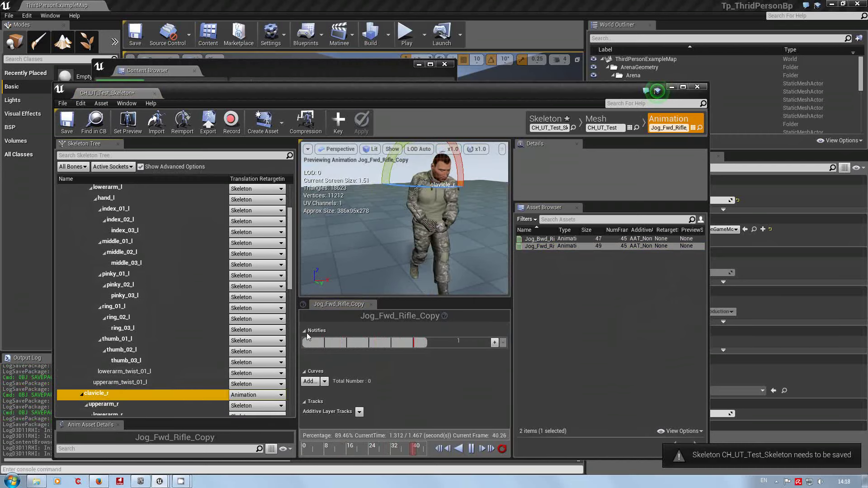
click(258, 396)
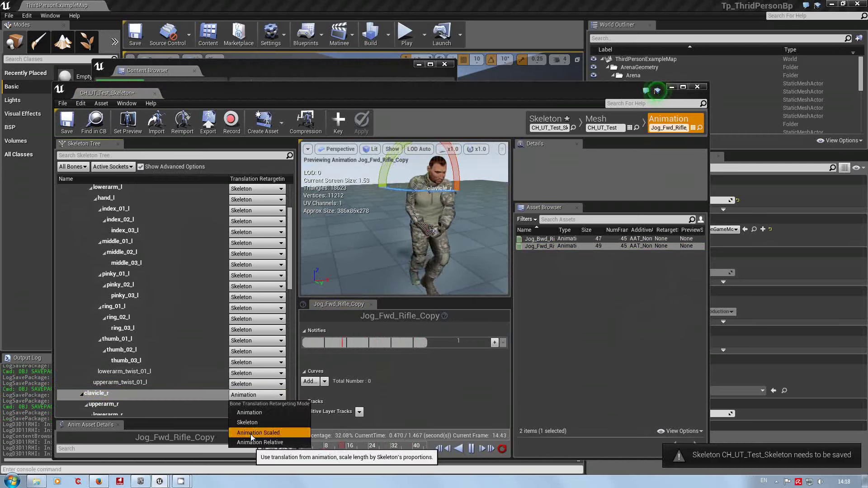
click(253, 432)
click(258, 397)
click(260, 442)
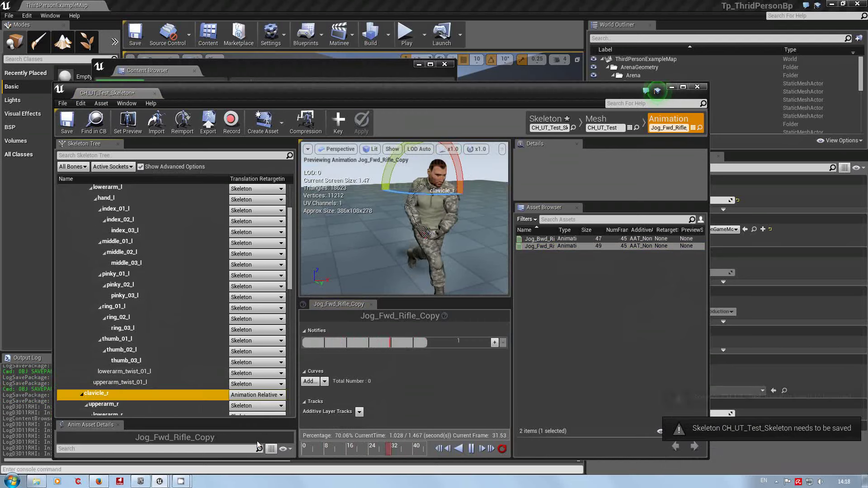
click(264, 395)
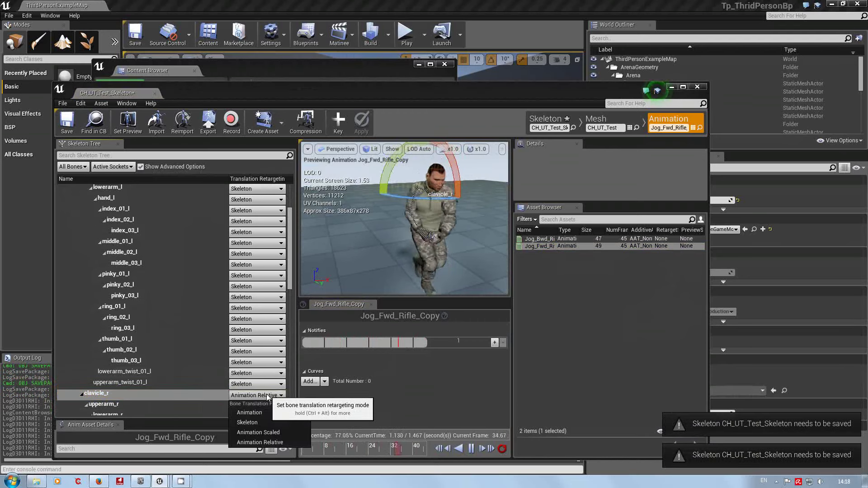
click(255, 423)
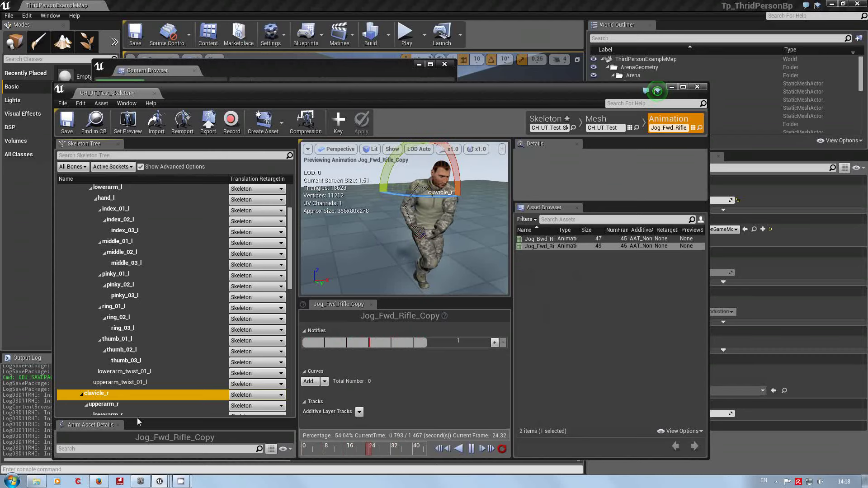
Switch to Firefox and show the beginning of the forum thread UE4 Mannequin Import to Blender Issues
click(99, 482)
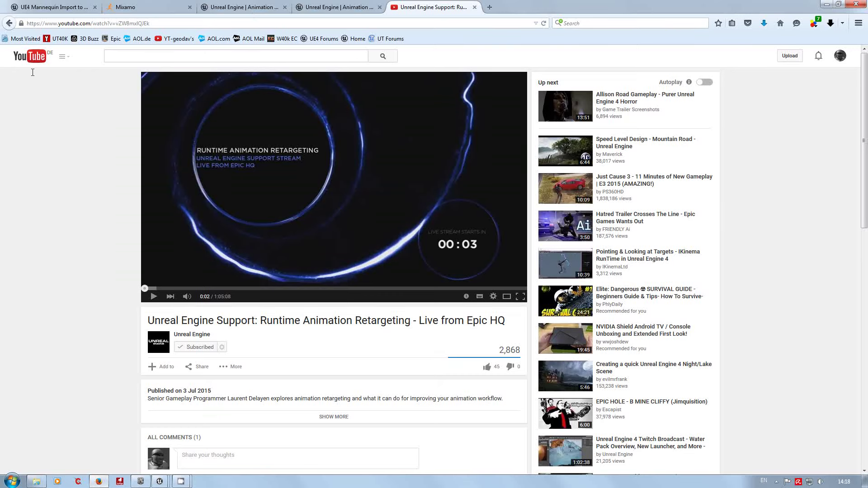
click(76, 9)
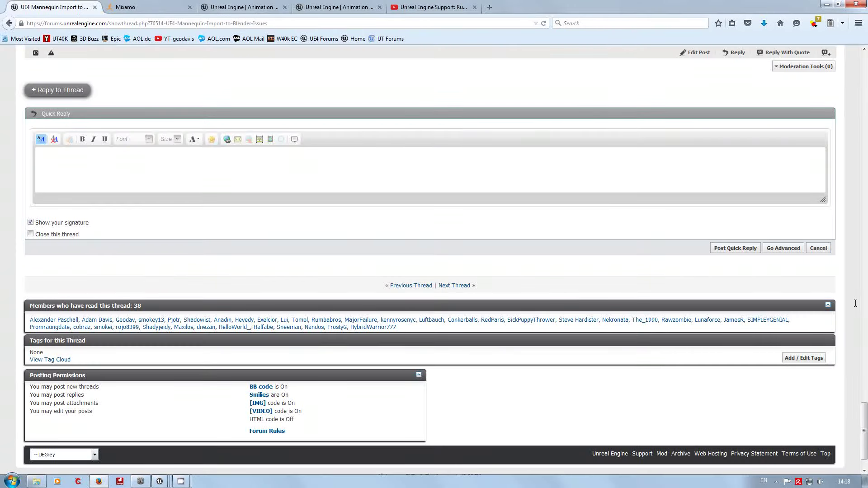
drag(864, 436, 864, 51)
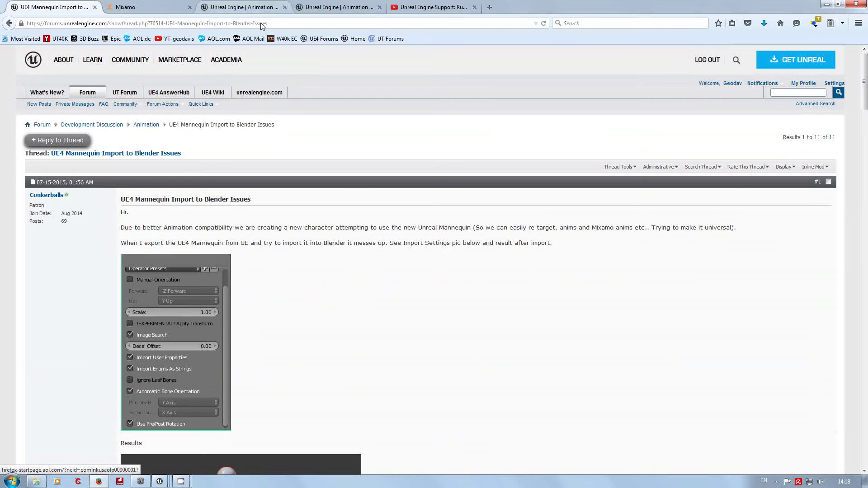
Open the Unreal Engine Forums main page in a new tab and look over its list of discussion sections
right_click(81, 97)
click(107, 102)
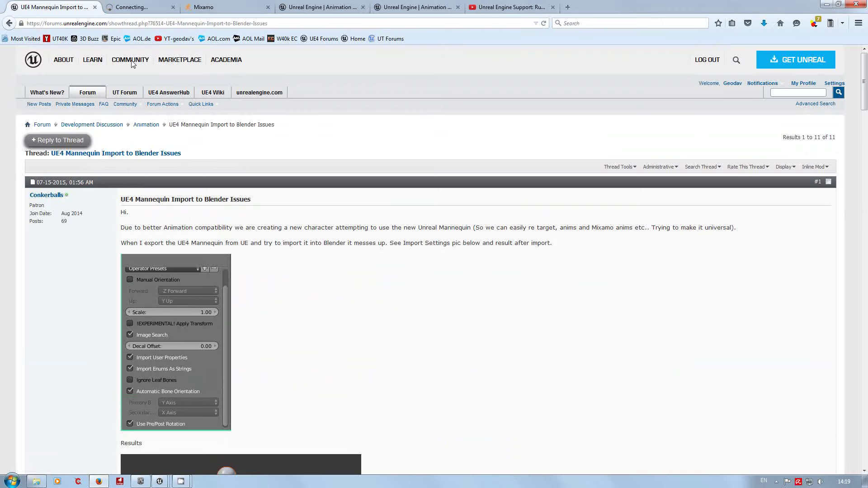
click(140, 10)
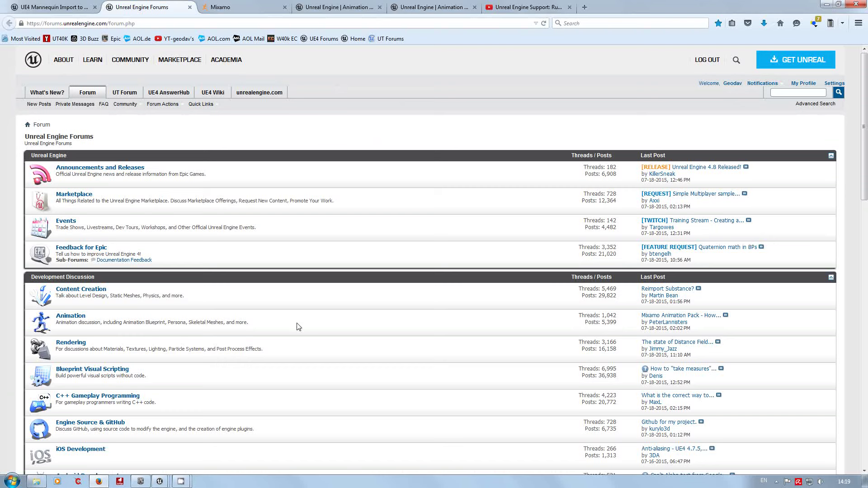
scroll(298, 327, down, 2)
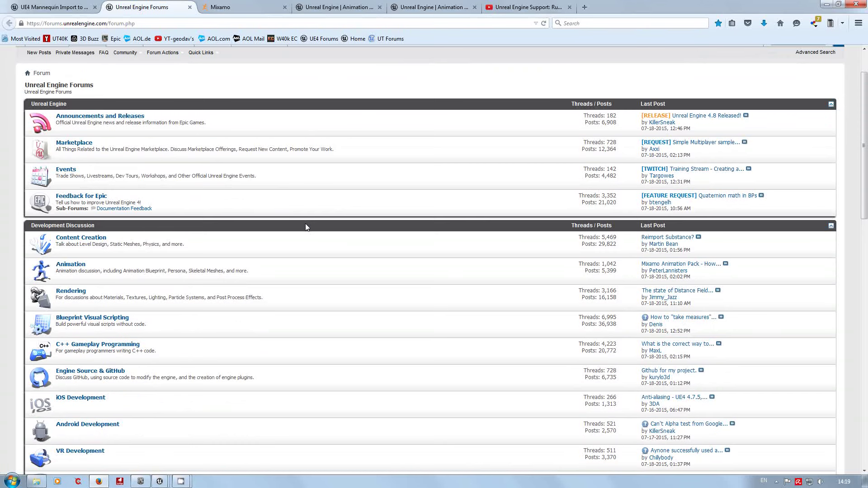
scroll(305, 224, up, 2)
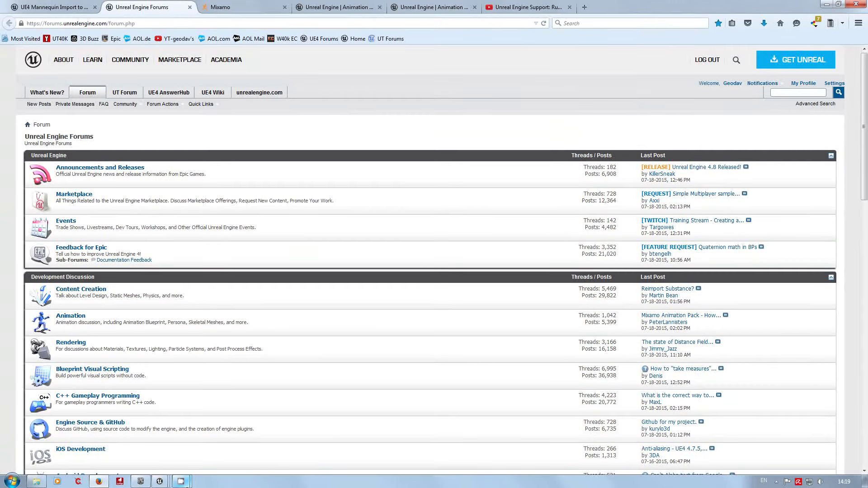
mouse_move(185, 484)
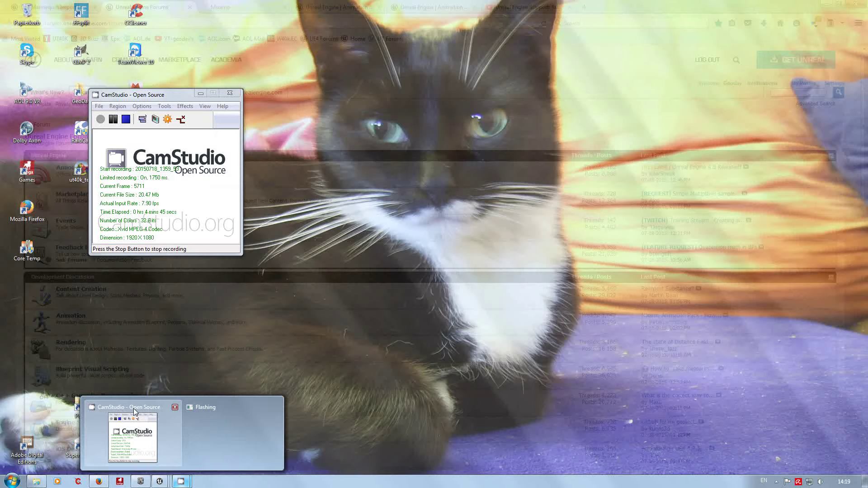
click(134, 408)
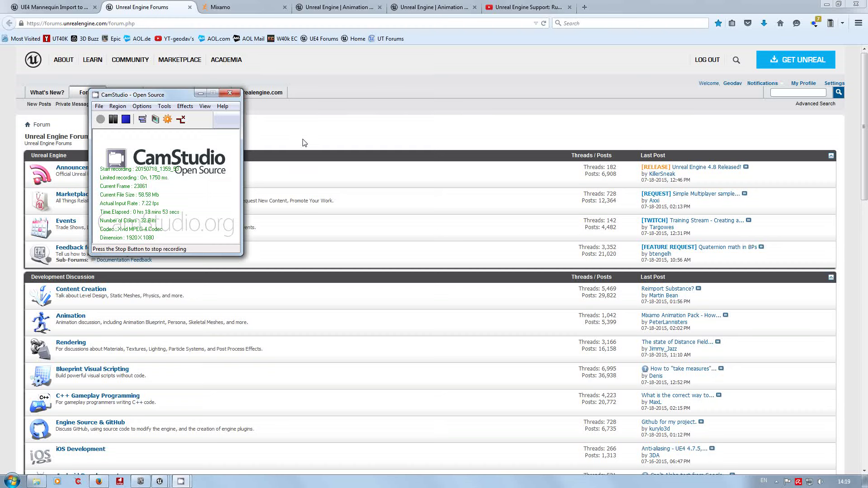